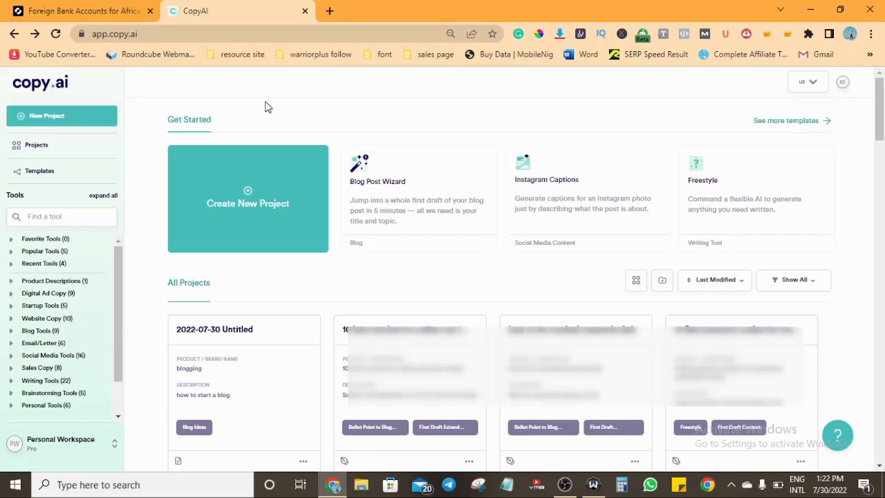
Create a new project, skipping the title and website settings, and open the Blog Ideas tool in it.
left_click(266, 206)
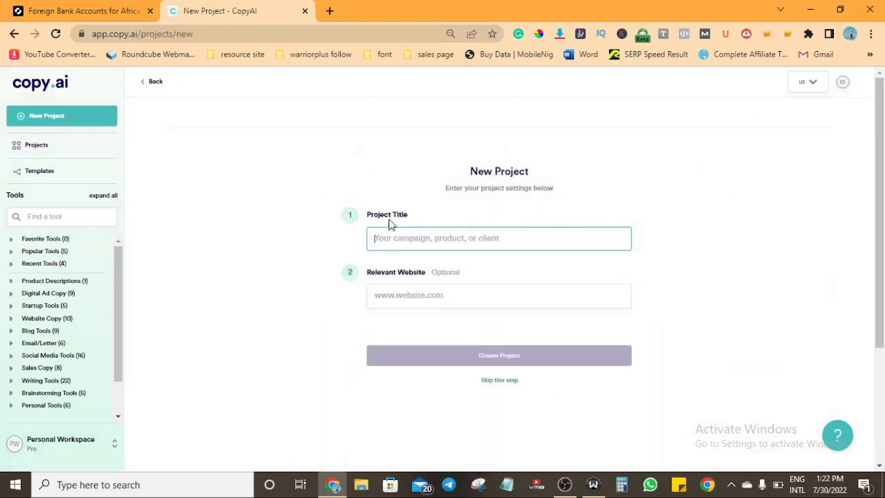
left_click(504, 382)
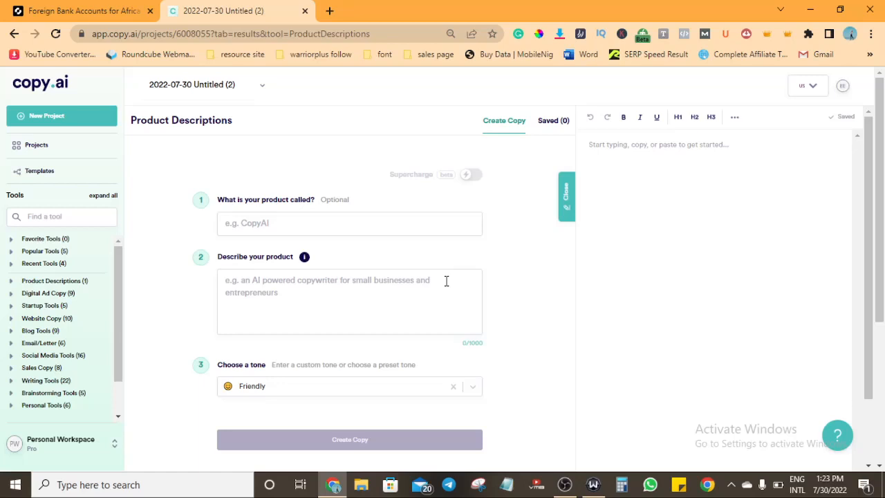
left_click(47, 218)
type("blog")
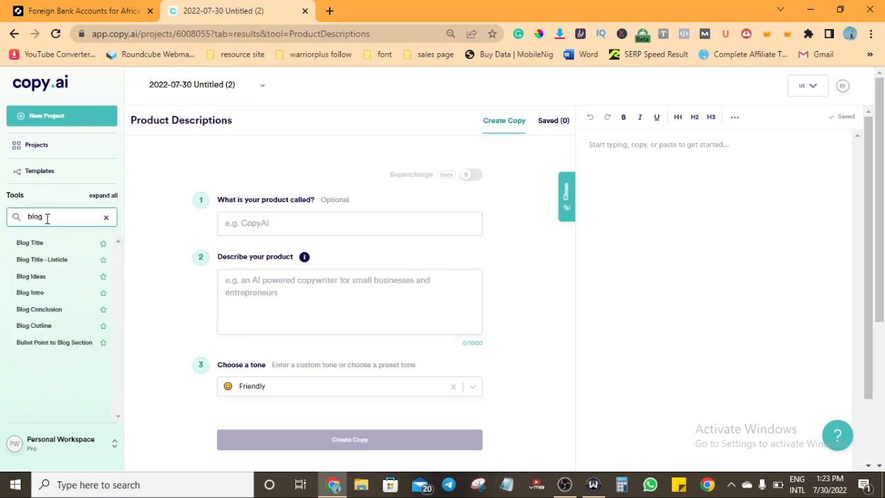
left_click(38, 281)
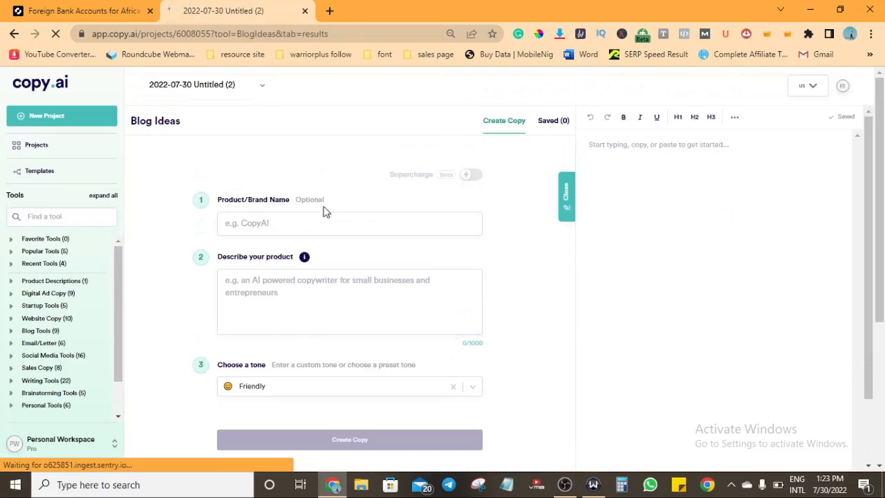
Enter "blogging" as the product/brand name and "blog post on how to start a blog" as the product description.
left_click(309, 221)
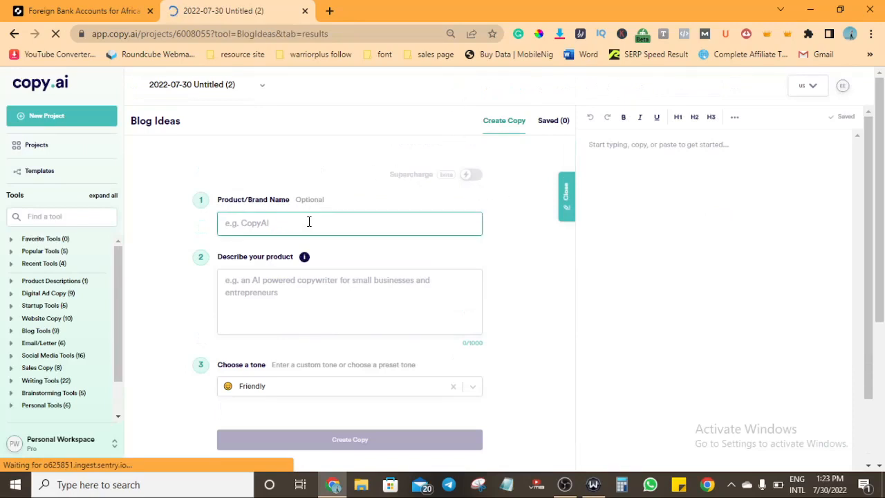
type("bloggi")
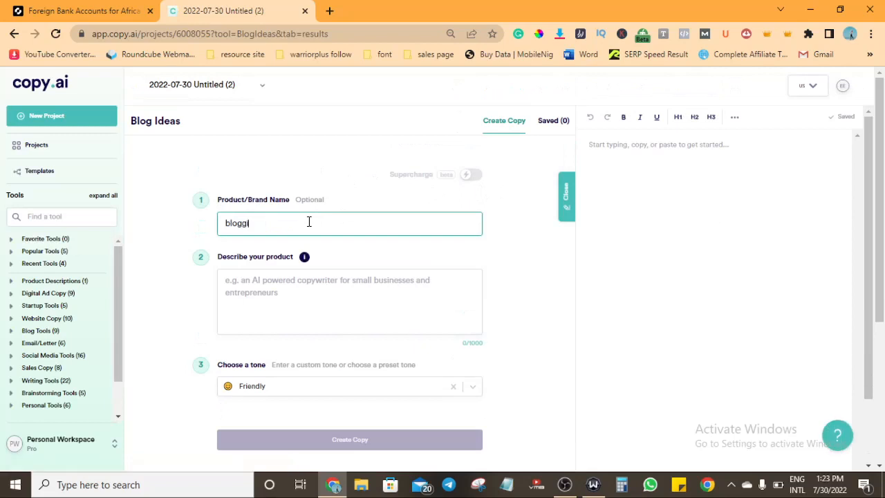
type("ng")
left_click(257, 293)
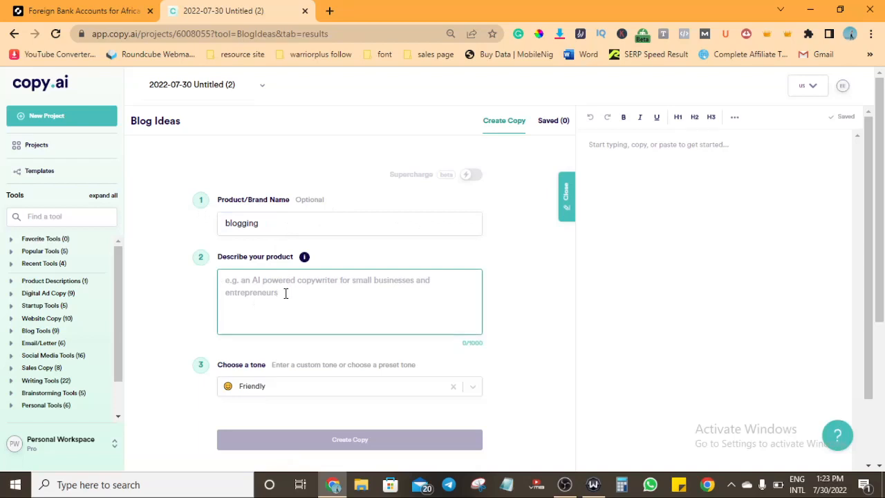
type("post on how to start a blog")
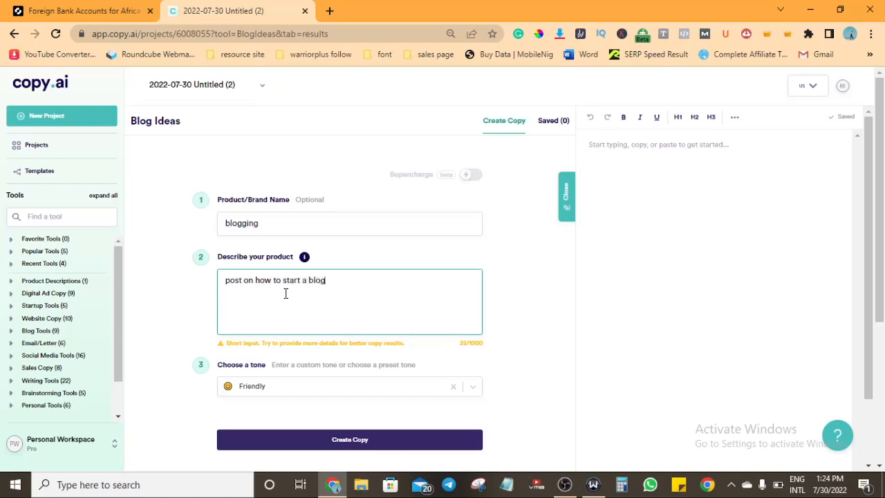
left_click(226, 280)
type("blog")
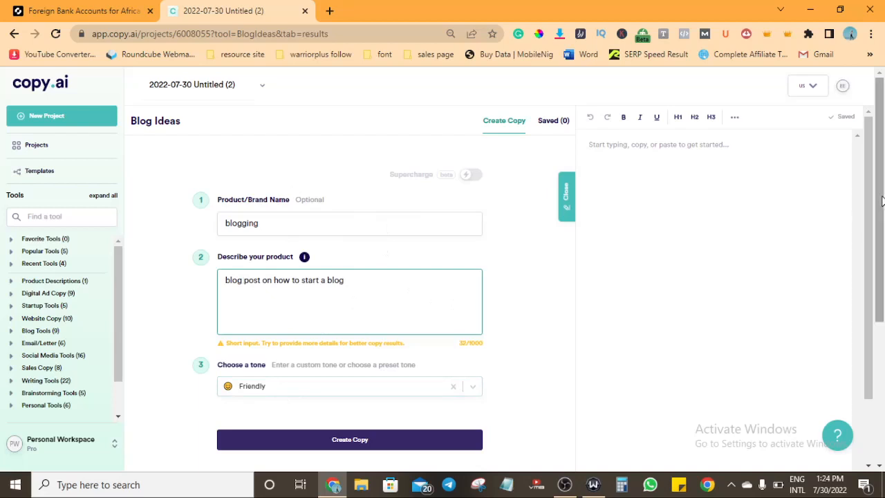
Set the tone to Persuasive and generate the blog ideas.
scroll(881, 201, "down", 1)
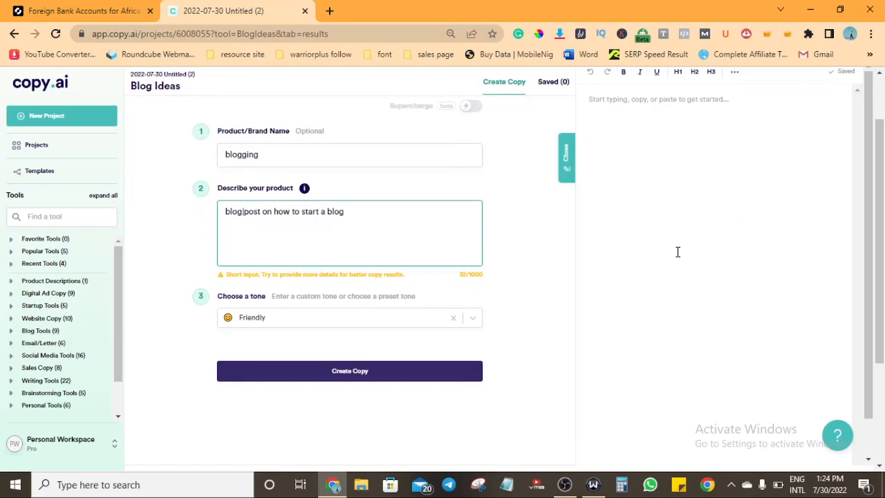
left_click(332, 319)
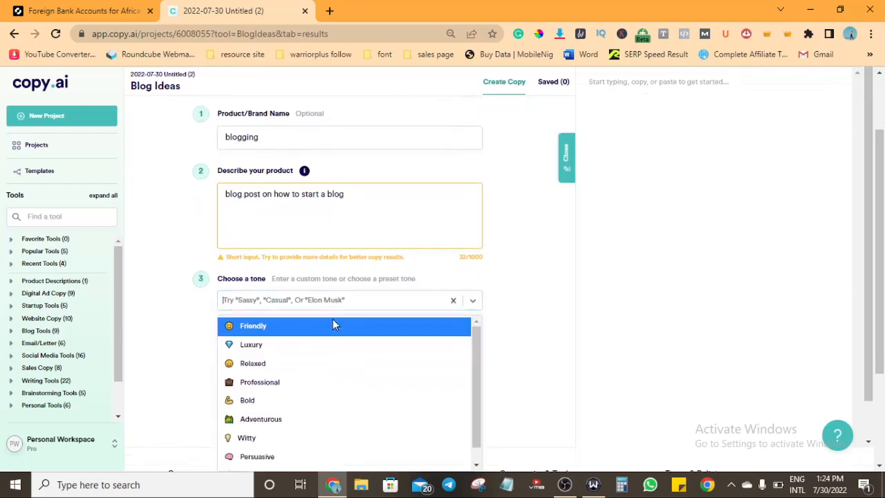
left_click(269, 459)
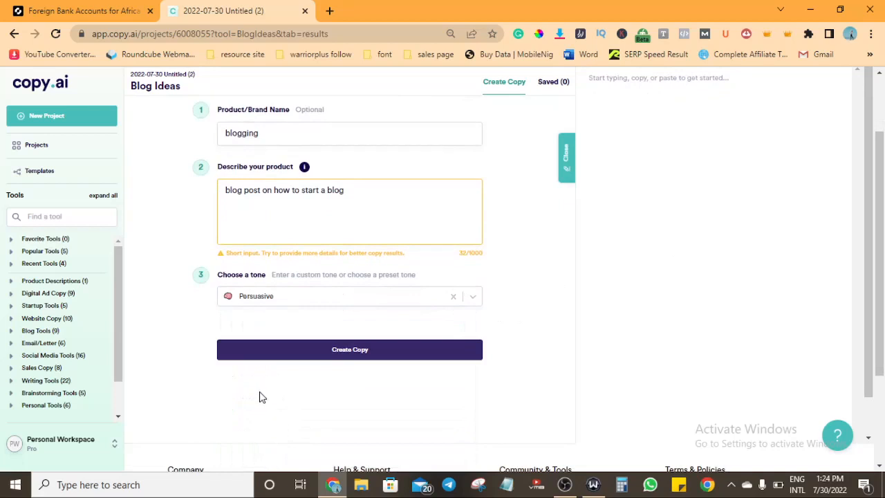
left_click(300, 305)
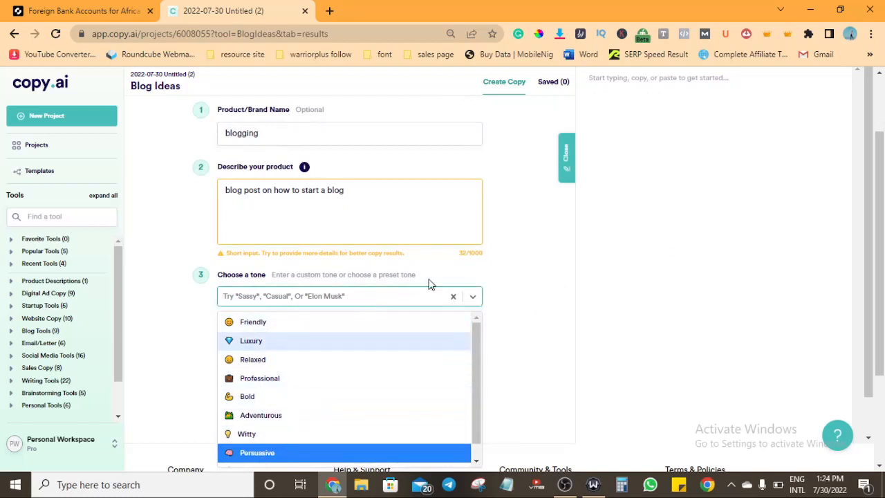
left_click(558, 308)
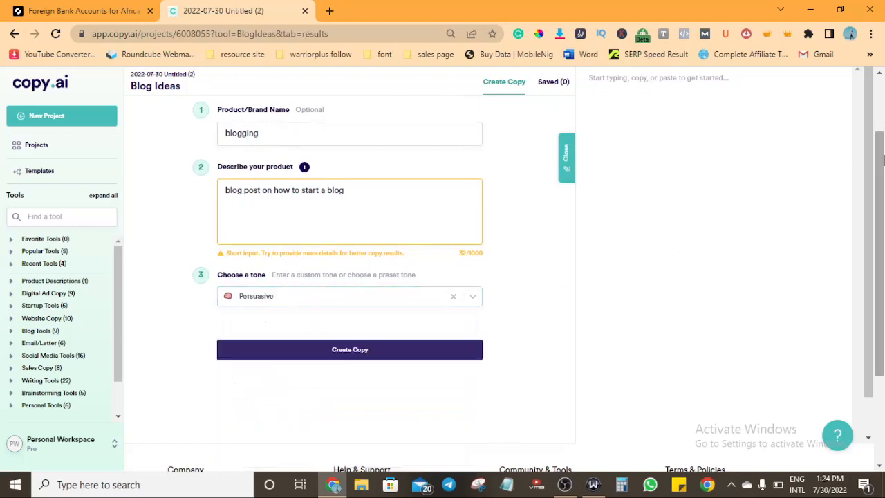
left_click_drag(880, 158, 880, 185)
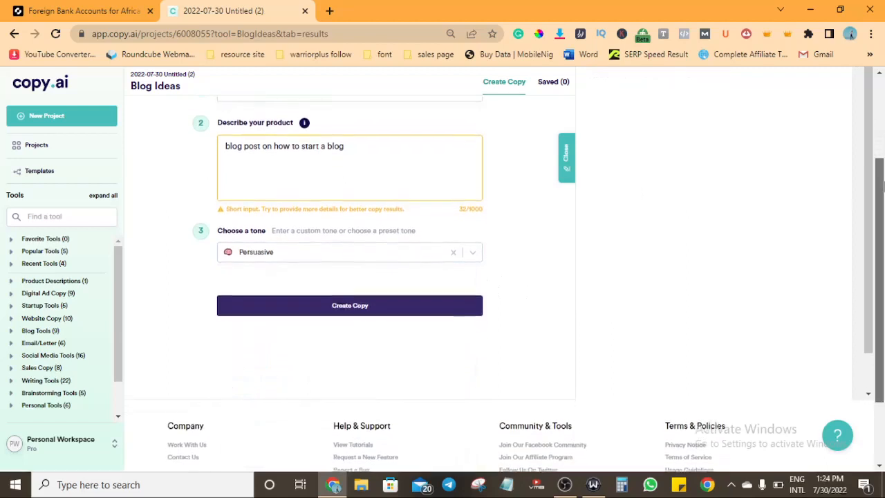
left_click(359, 311)
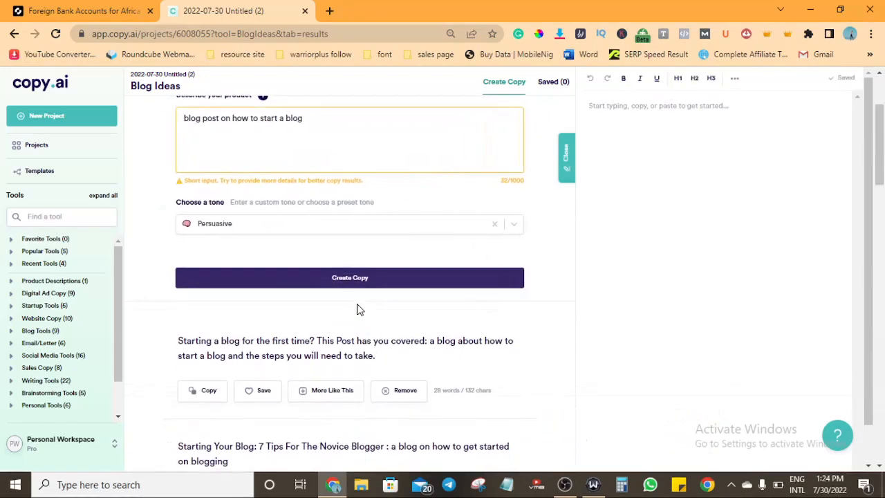
Copy the generated idea "How To Start a Blog: Everything You Need to Get Started in Just 2 Hours a Day".
left_click_drag(882, 141, 881, 158)
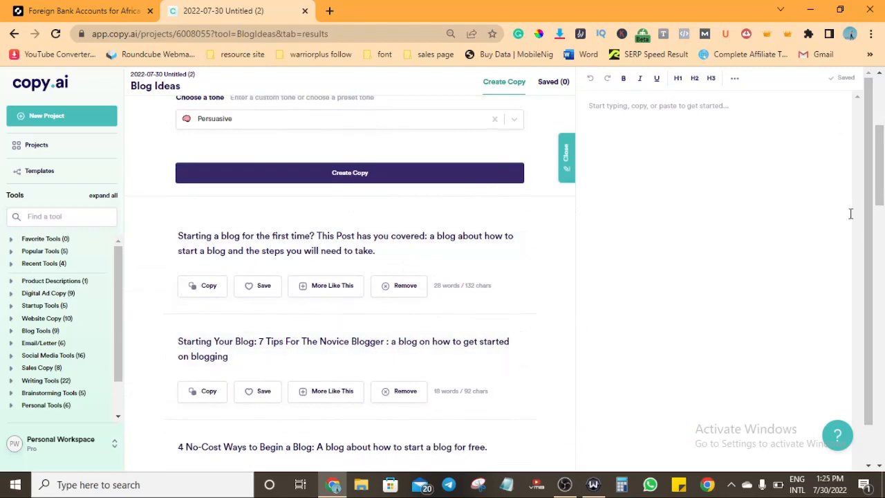
scroll(415, 276, "down", 3)
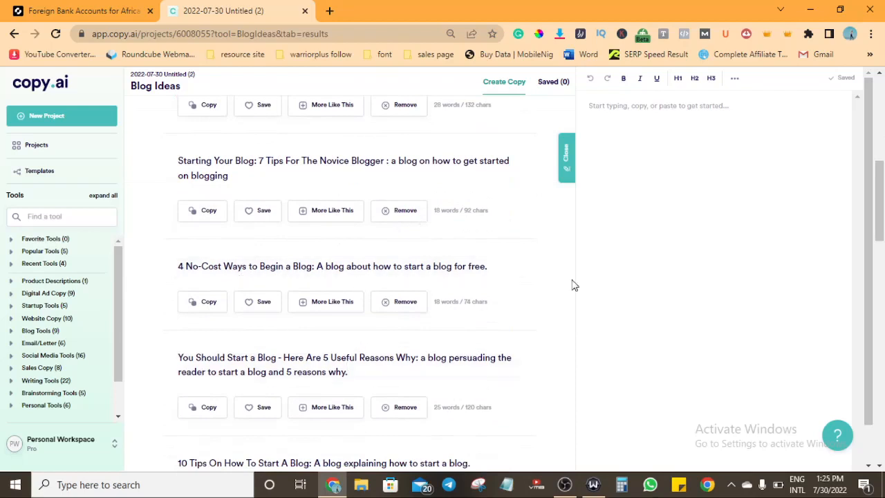
scroll(475, 309, "down", 3)
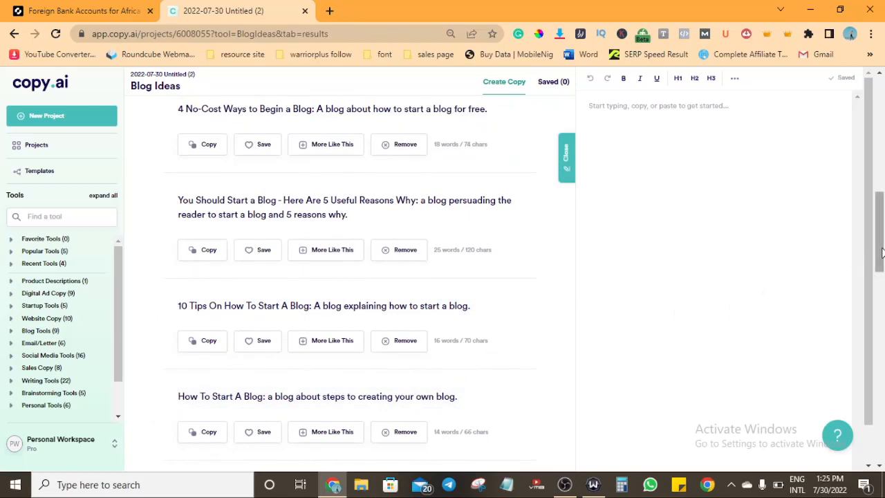
left_click_drag(879, 254, 879, 293)
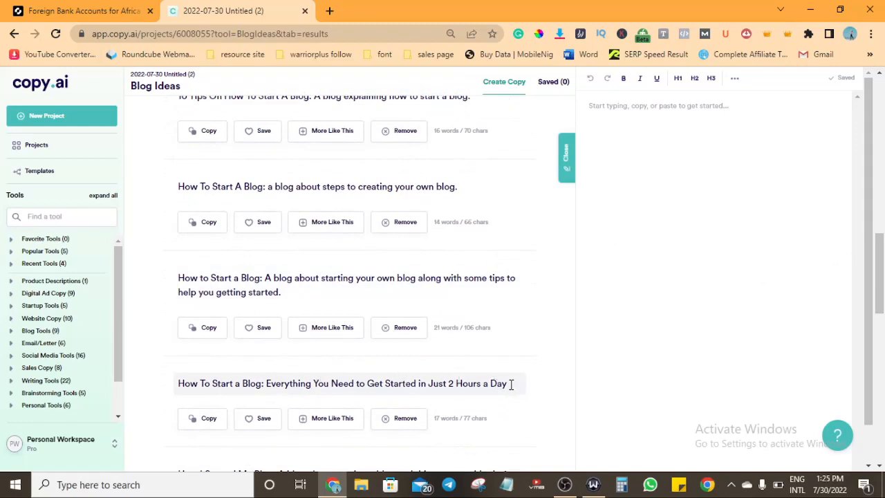
mouse_move(511, 384)
left_mouse_down()
mouse_move(452, 379)
mouse_move(512, 380)
left_mouse_up()
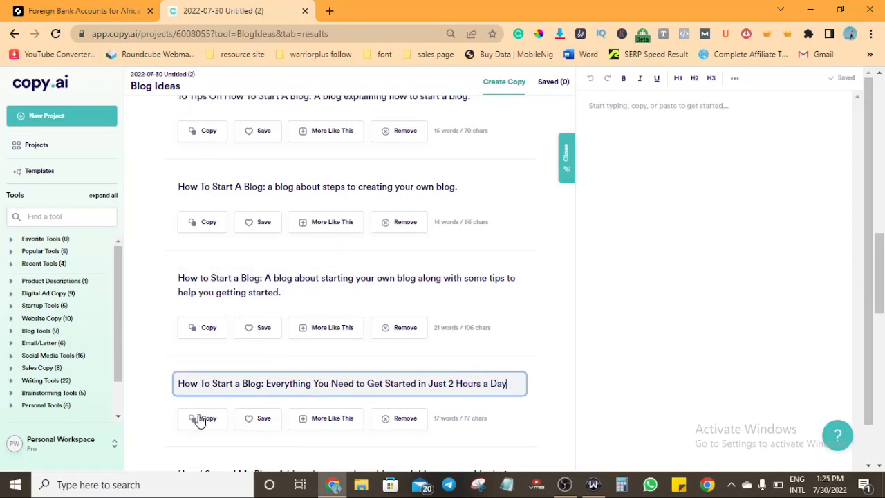
left_click(199, 420)
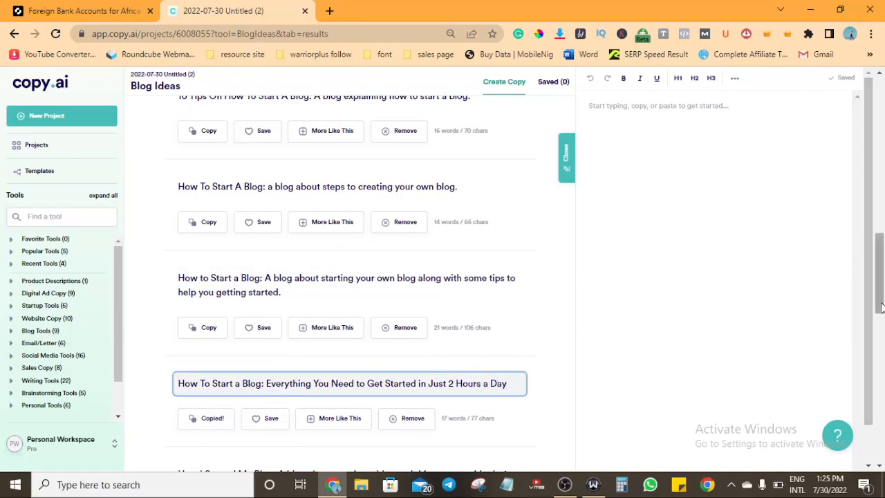
Generate a fresh set of blog ideas from the same settings and look through the suggestions.
left_click_drag(880, 308, 874, 184)
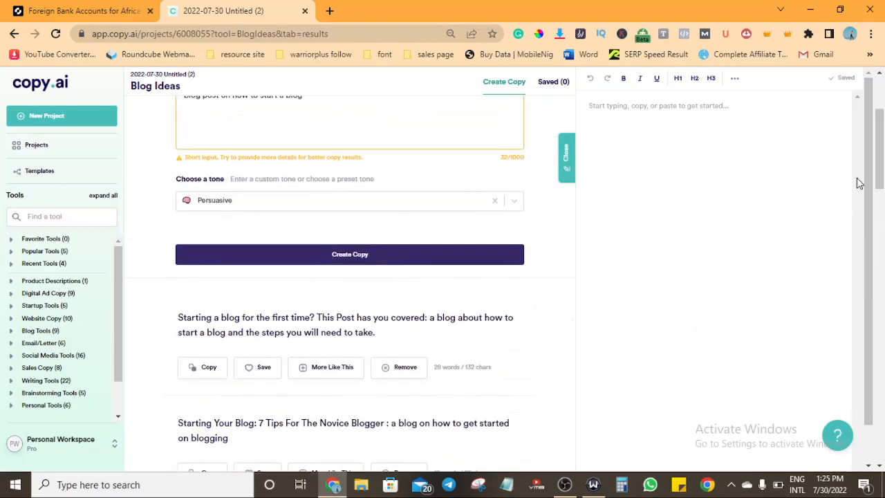
left_click(330, 256)
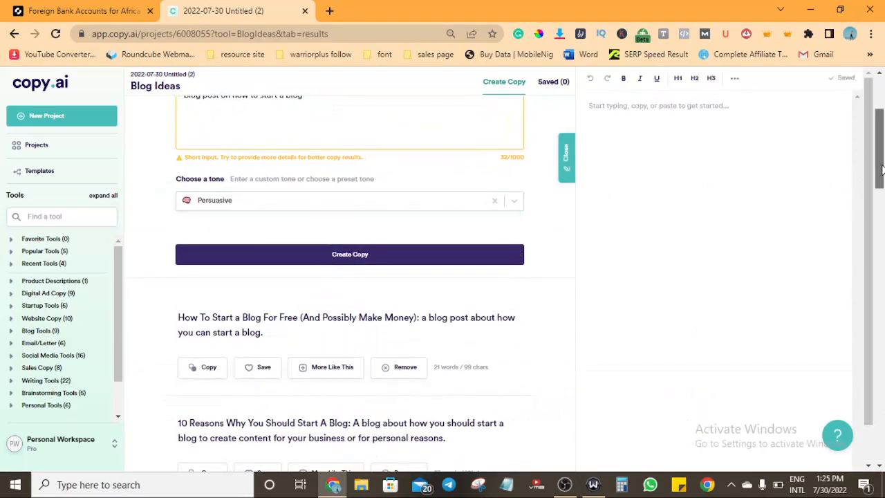
scroll(881, 169, "down", 2)
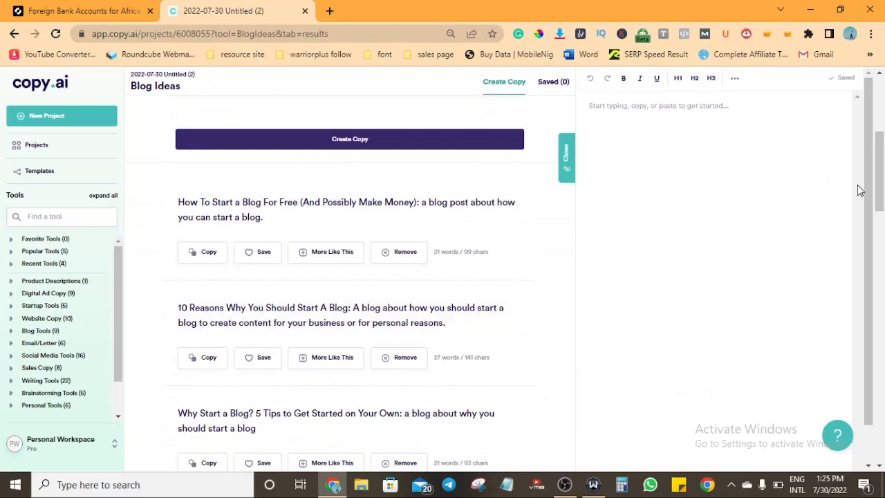
left_click_drag(882, 160, 863, 276)
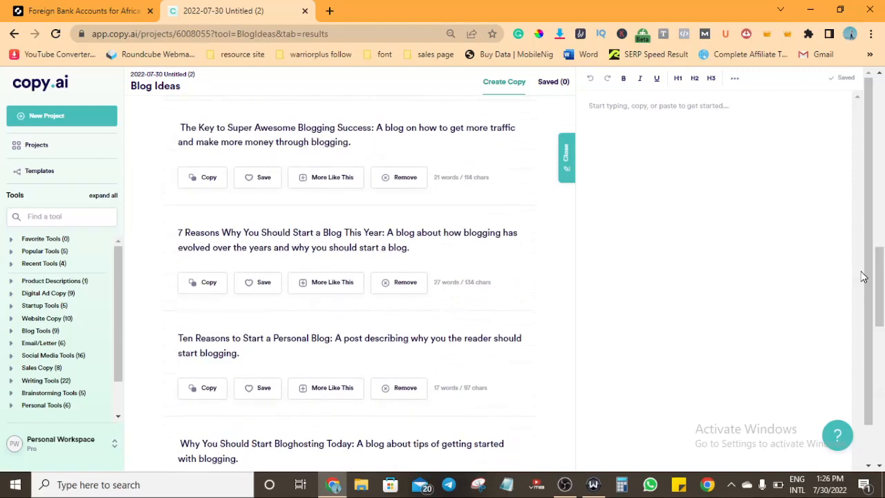
Paste the copied blog title into the empty document editor and review the remaining generated ideas.
left_click(681, 109)
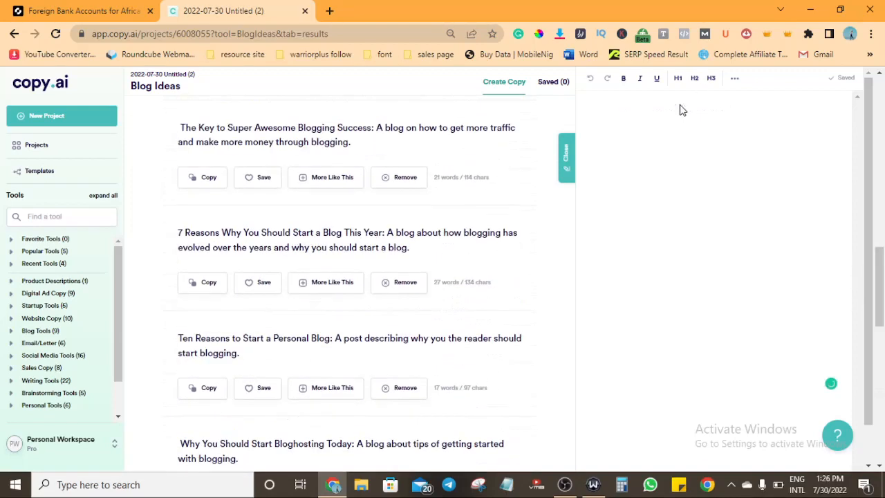
key("ctrl+v")
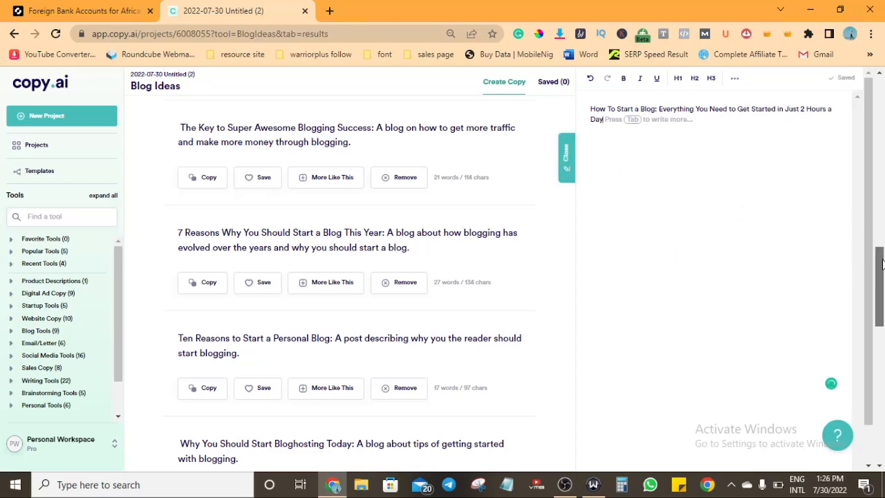
left_click_drag(880, 243, 880, 348)
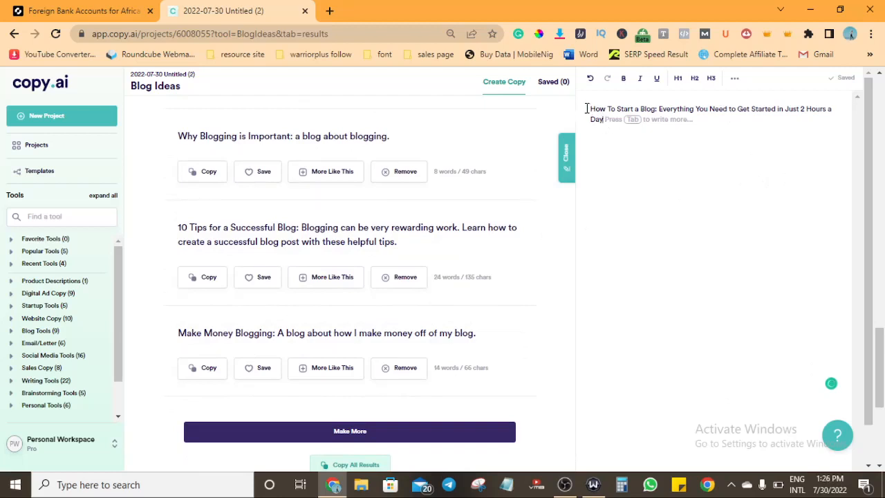
Format the entire pasted blog title in the document as an H1 heading.
left_click_drag(586, 108, 607, 109)
key("Tab")
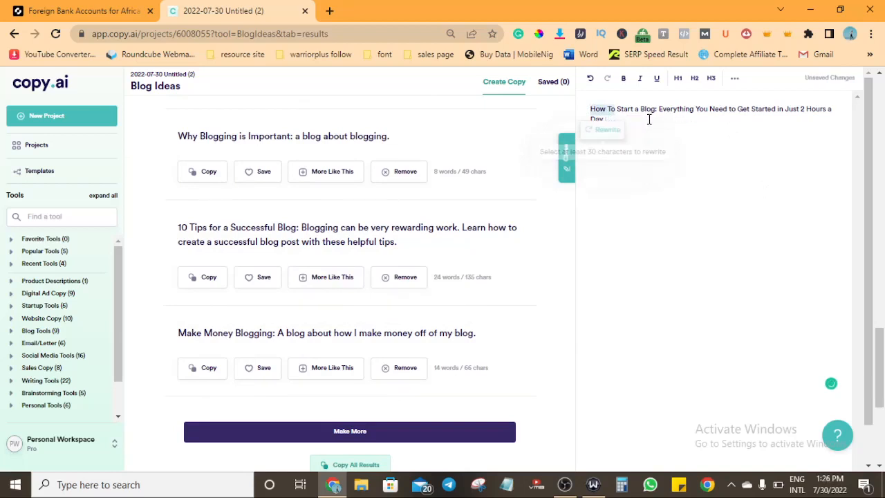
left_click(648, 119)
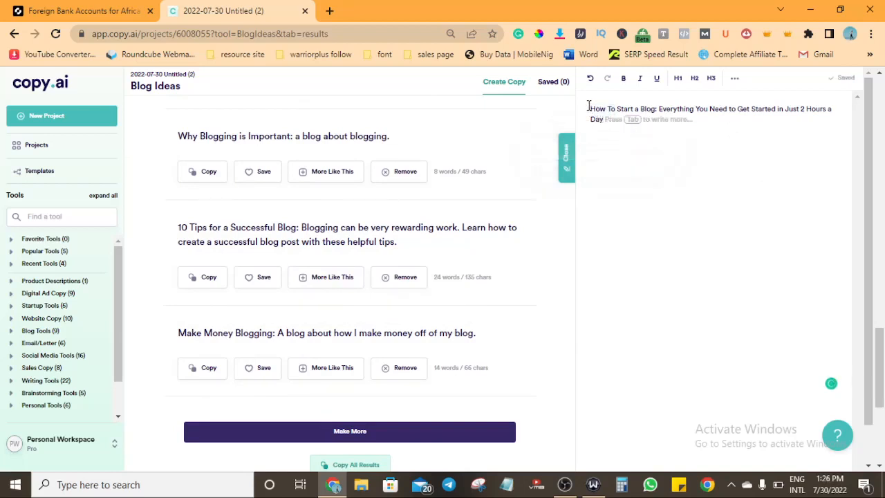
left_click_drag(588, 107, 653, 145)
key("ctrl+c")
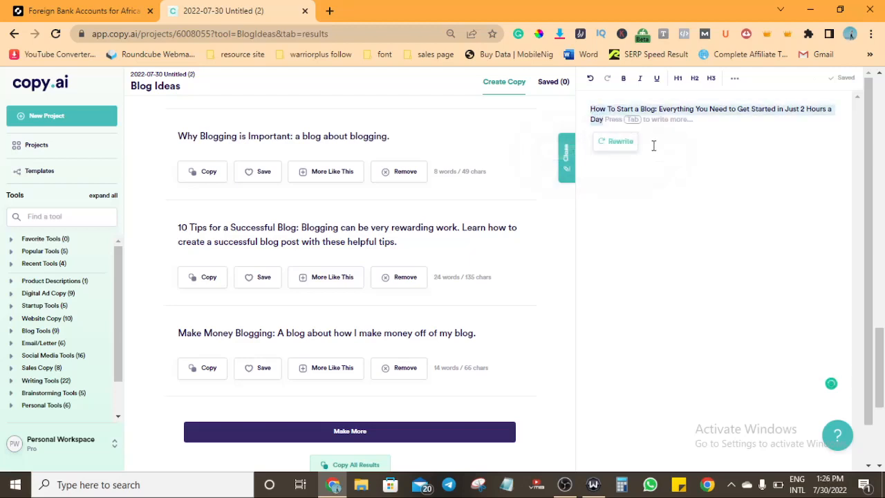
left_click(678, 80)
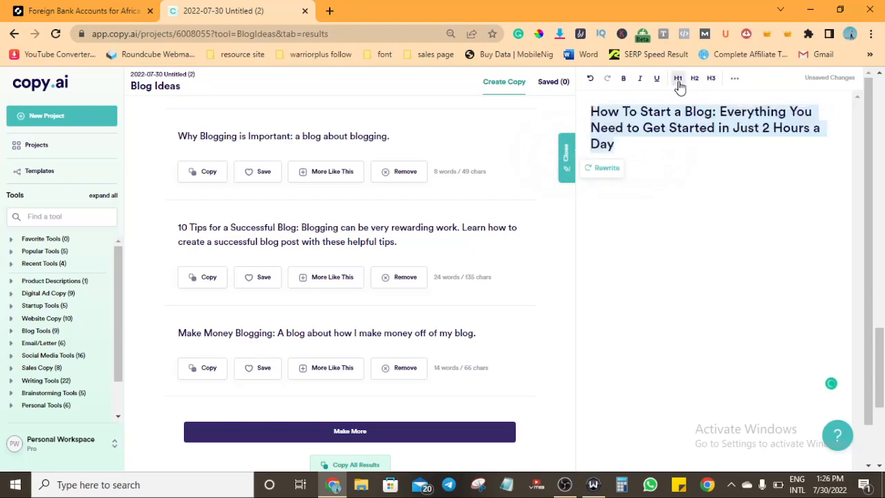
left_click(705, 176)
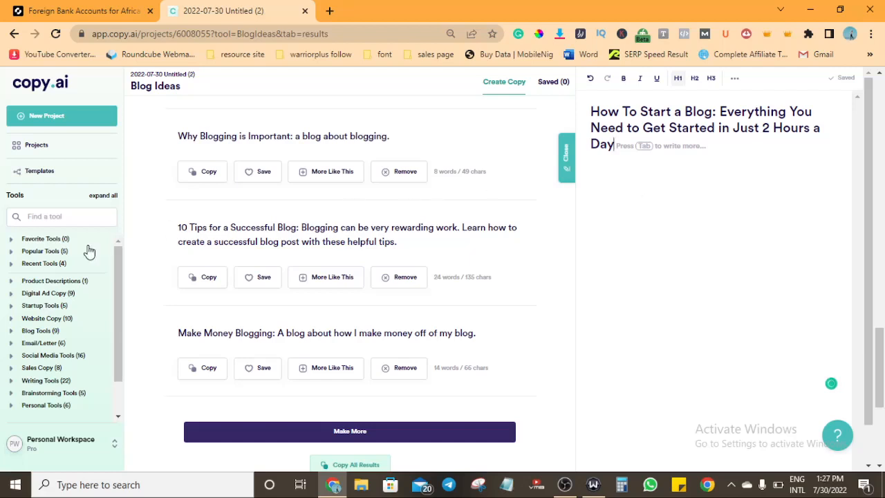
Search the tools for "blog" and open the Blog Outline tool.
left_click(73, 217)
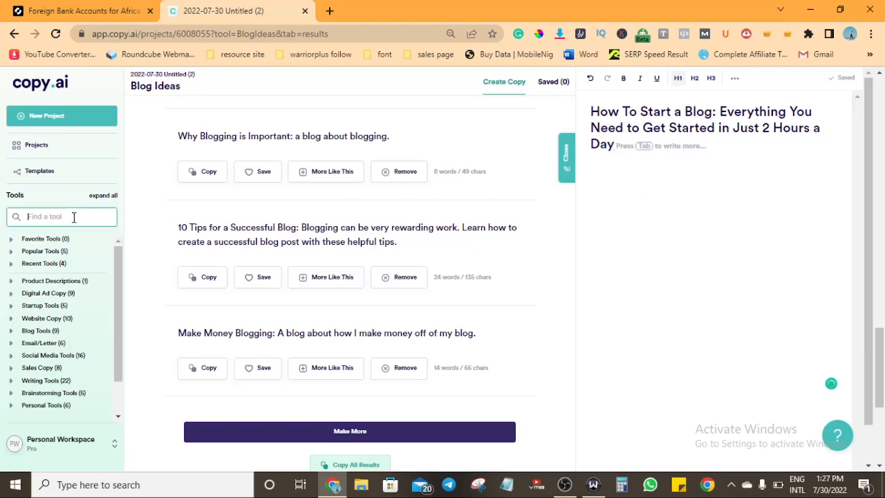
type("blog")
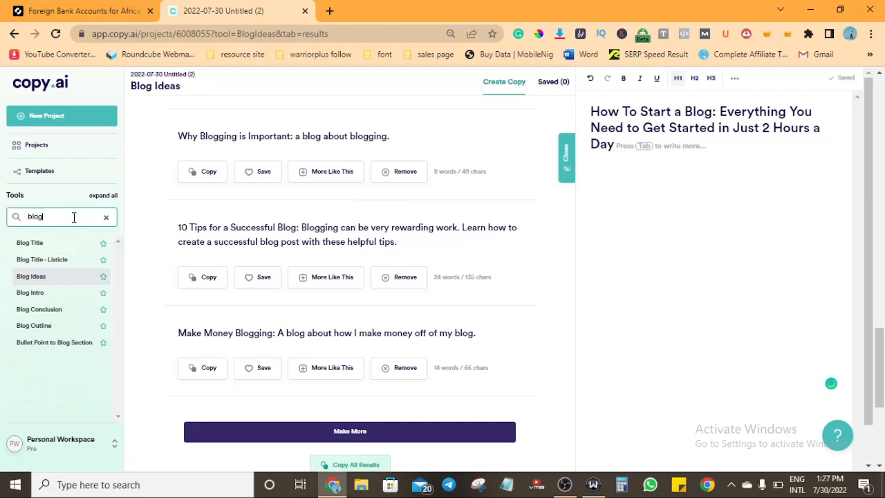
left_click(44, 326)
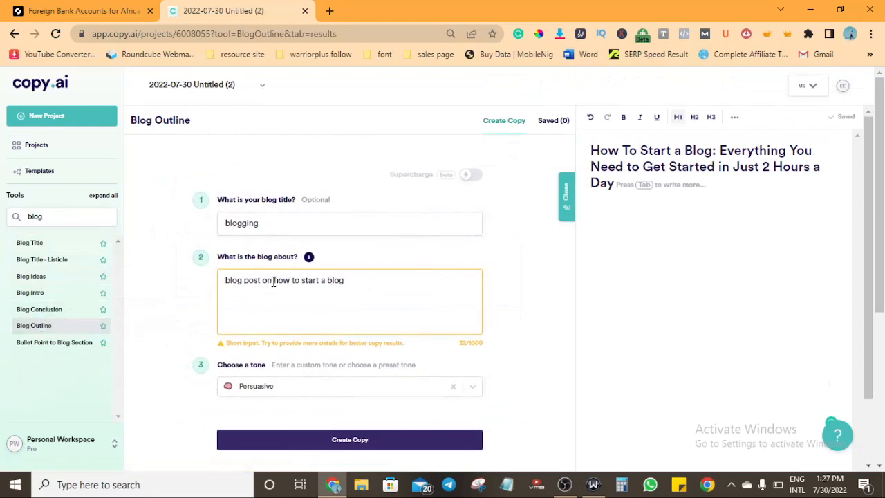
Replace the blog description with the copied title "How To Start a Blog: Everything You Need to Get Started in Just 2 Hours a Day" and generate outlines.
left_click_drag(273, 281, 226, 283)
key("BackSpace")
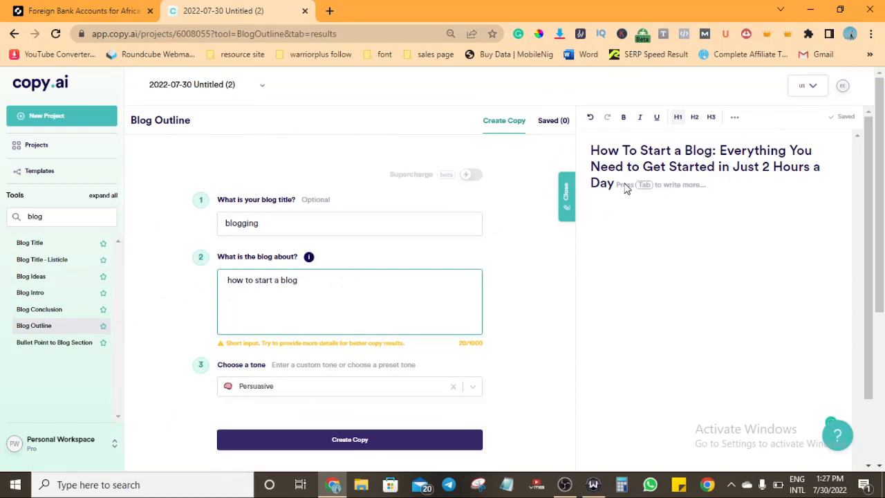
triple_click(345, 283)
key("BackSpace")
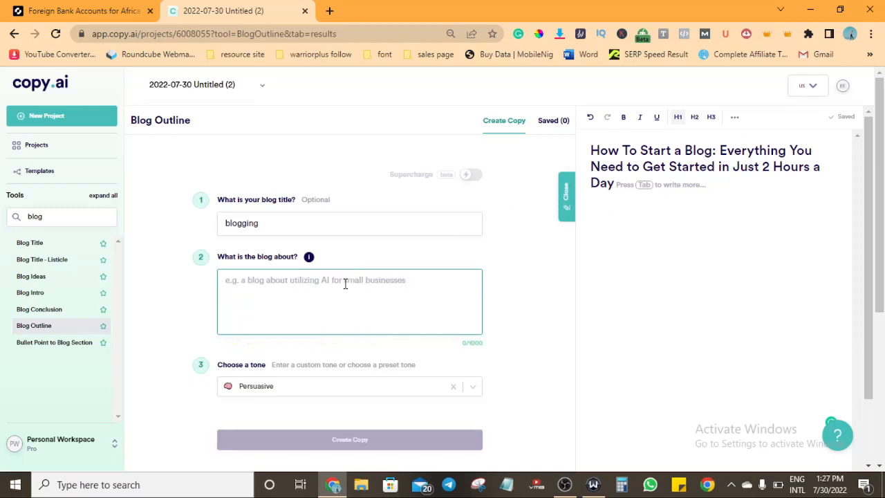
key("ctrl+v")
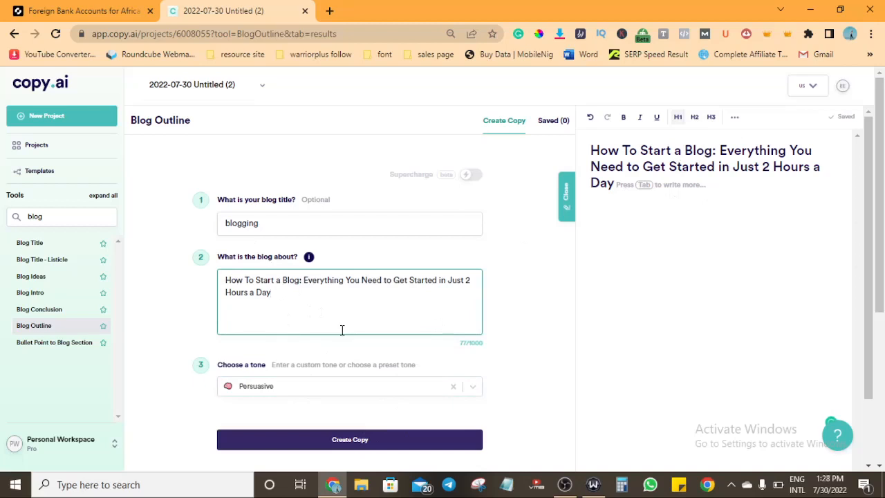
left_click(352, 440)
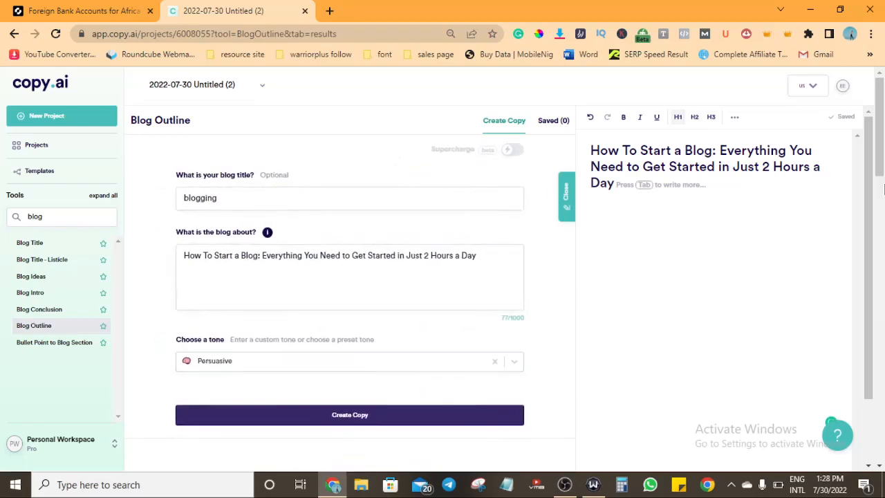
Review the generated outlines, copy the first one starting with "Decide what to blog about (niche)" and paste it into the document.
left_click_drag(880, 145, 882, 223)
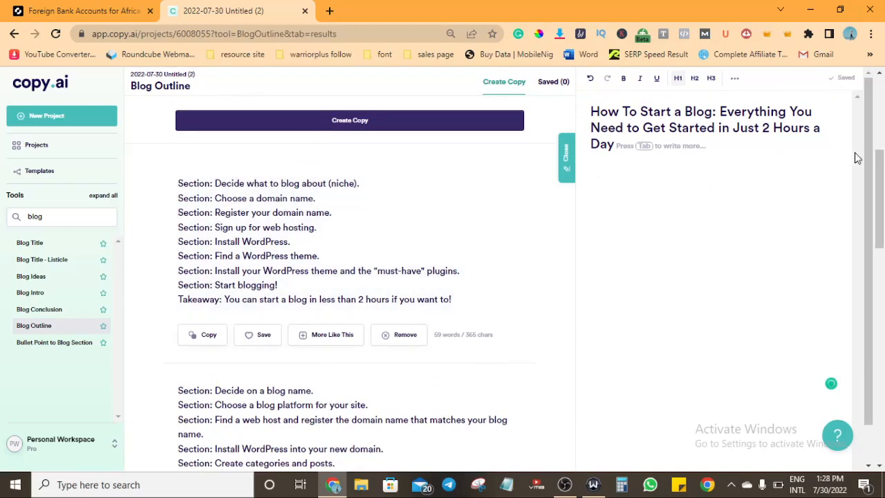
left_click_drag(882, 194, 882, 228)
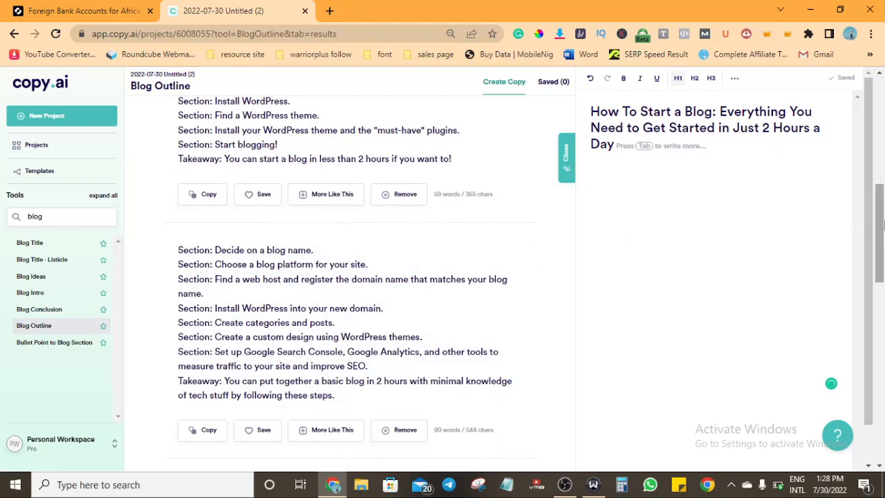
left_click_drag(881, 226, 880, 191)
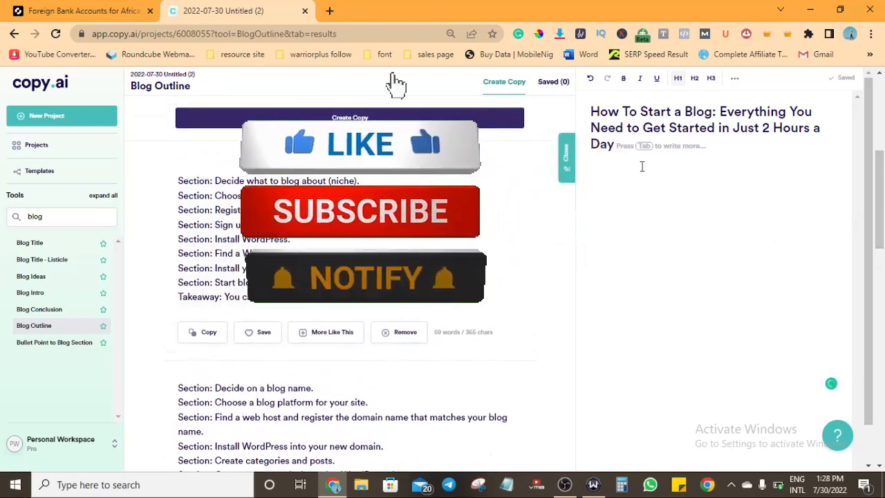
left_click(206, 334)
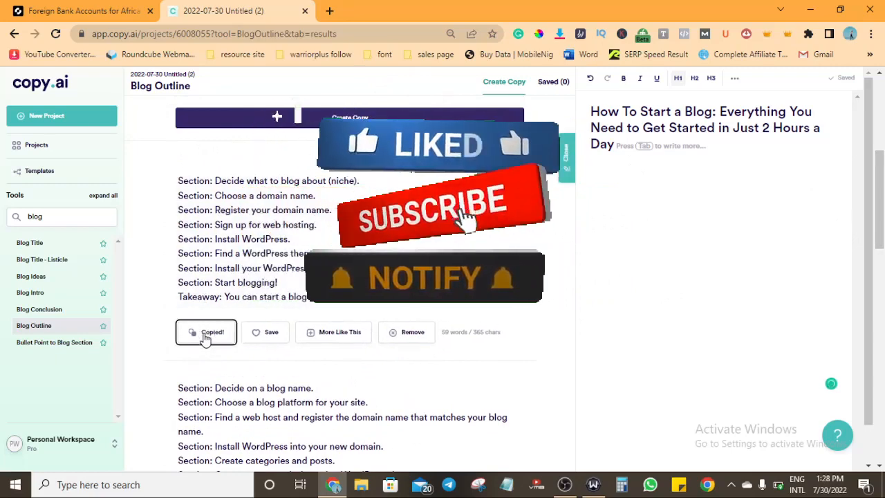
right_click(659, 257)
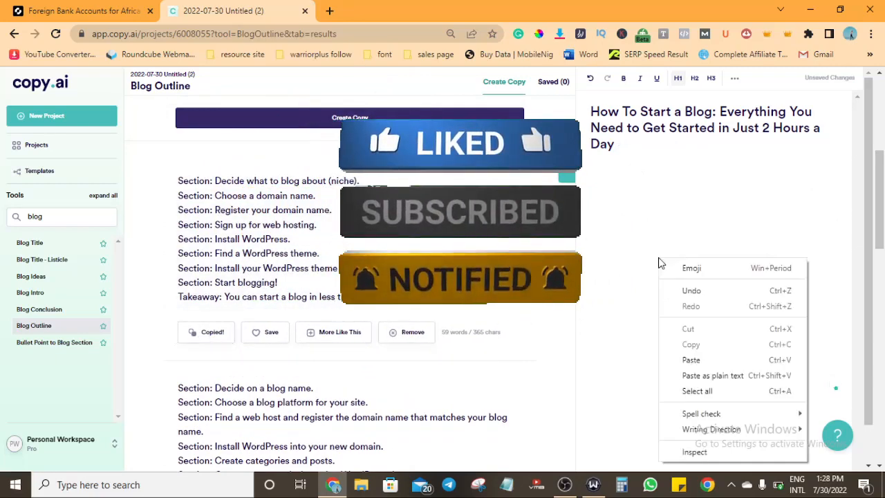
left_click(691, 360)
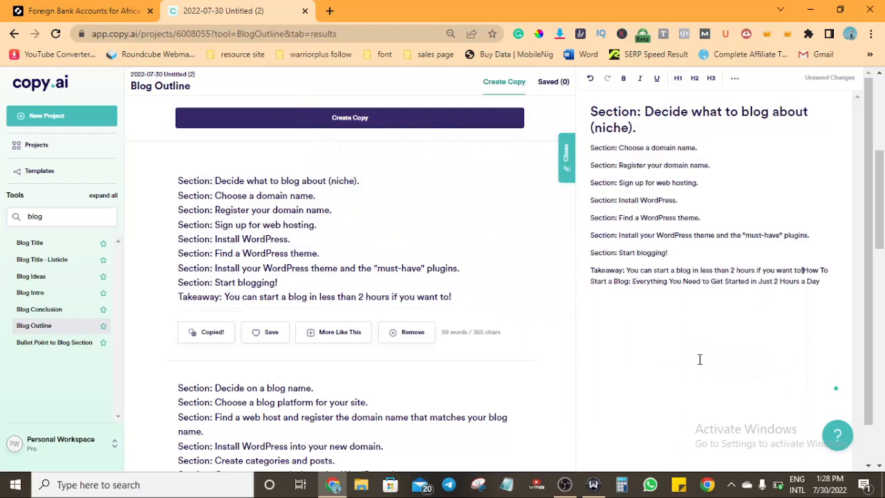
Place the outline lines beneath the blog title and format all of them, including the takeaway, as H2 headings.
left_click(589, 147)
key("Return")
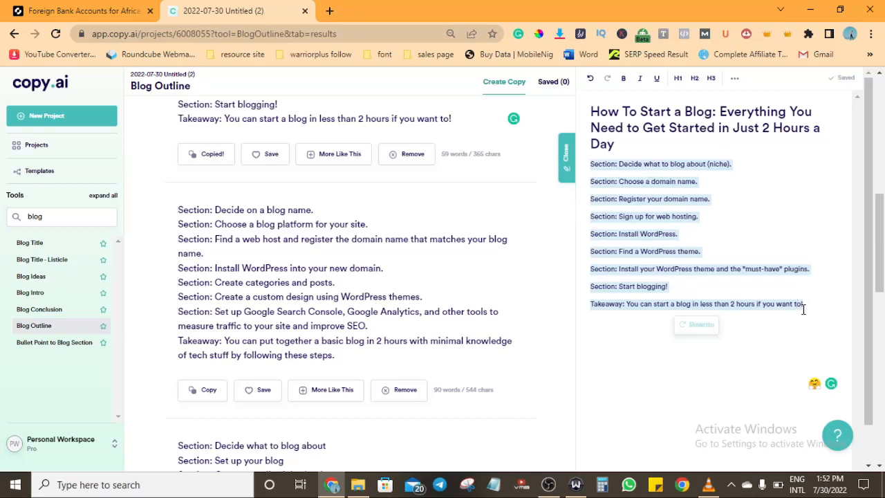
left_click_drag(811, 308, 671, 163)
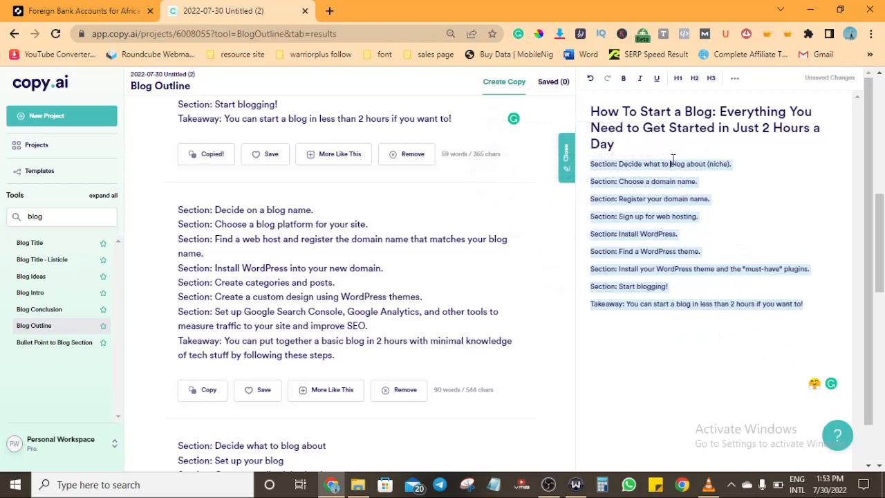
left_click(694, 77)
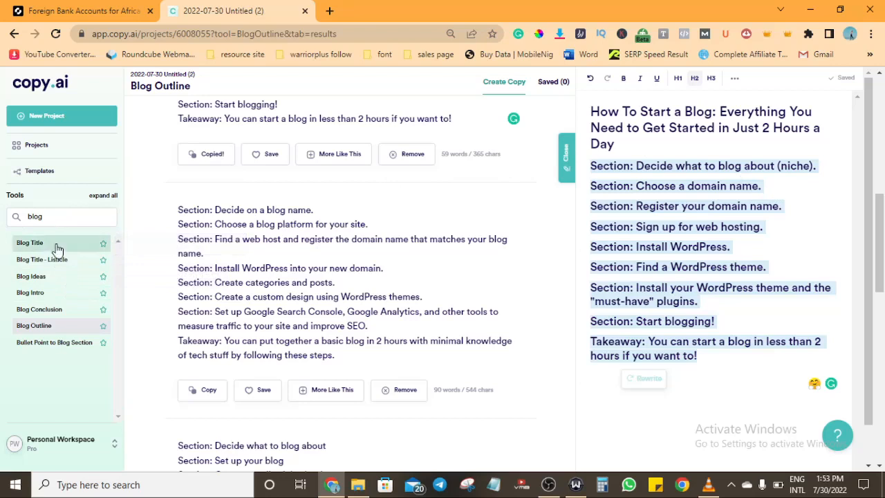
Search the tools for "bullet" and open the Bullet Point to Blog Section tool.
left_click(62, 343)
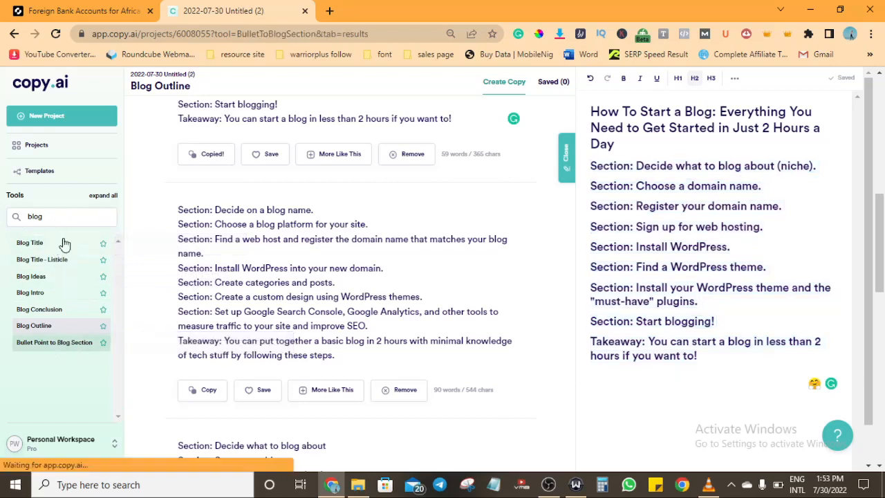
key("BackSpace")
key("BackSpace")
key("BackSpace")
key("BackSpace")
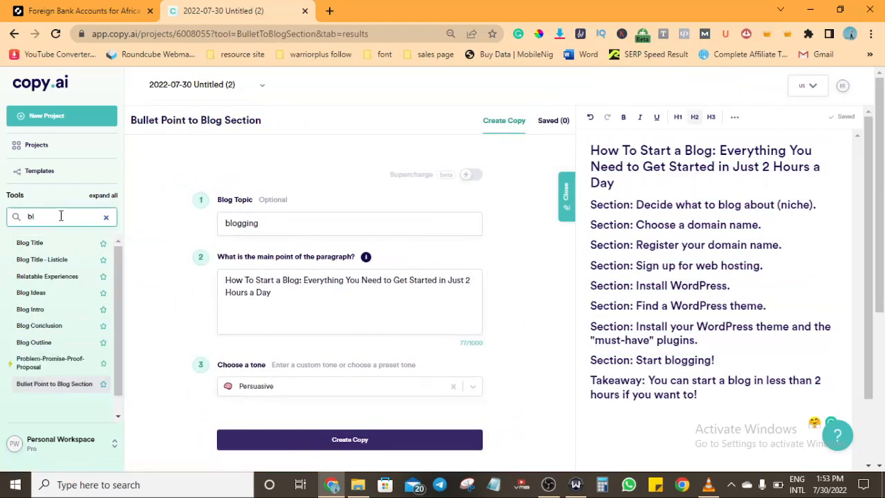
type("bullet")
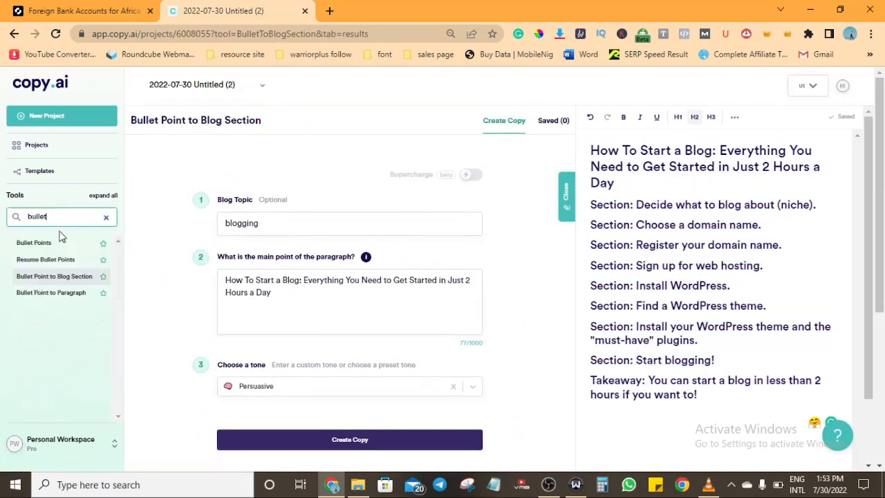
left_click(67, 279)
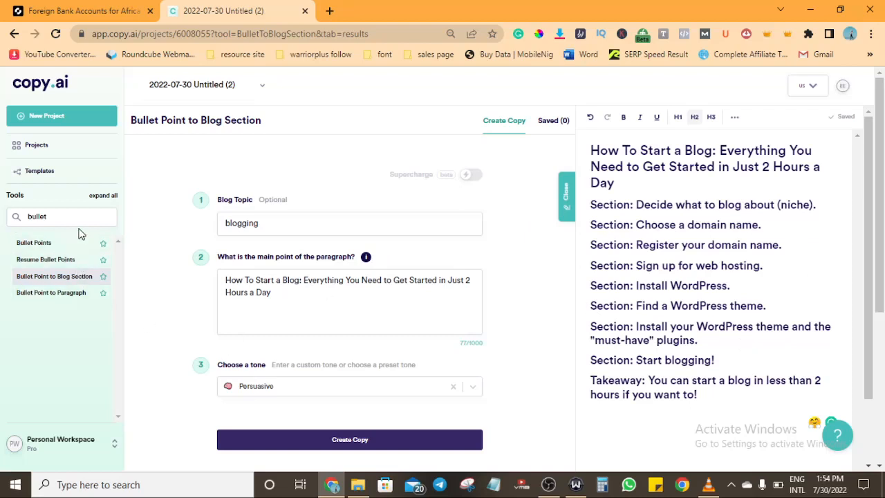
Search the tools for "blog" again and open the Blog Intro tool.
left_click(62, 216)
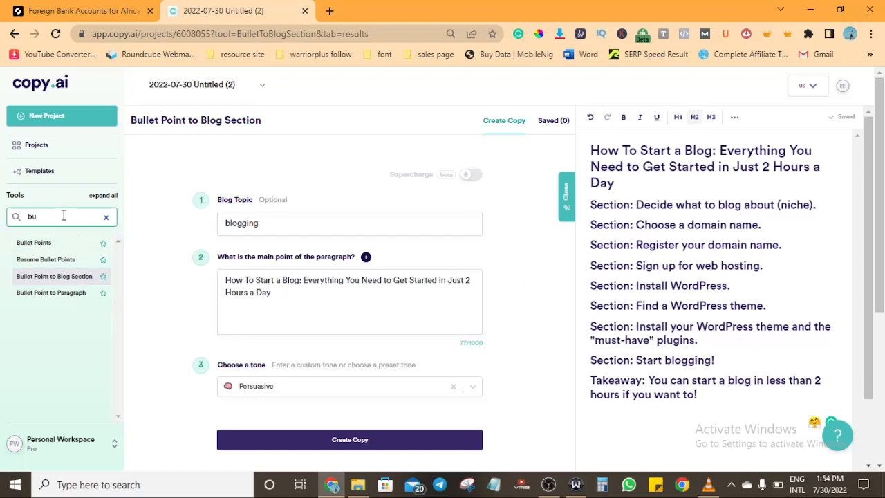
key("BackSpace")
key("BackSpace")
type("bl")
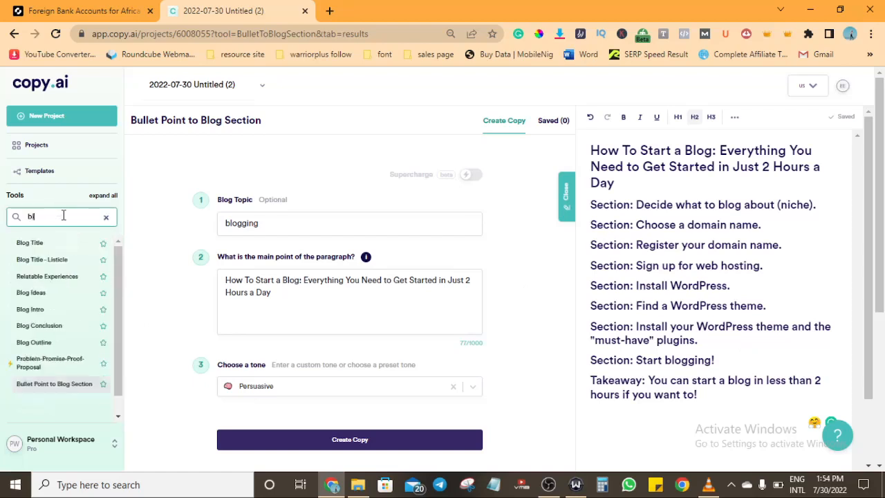
type("og")
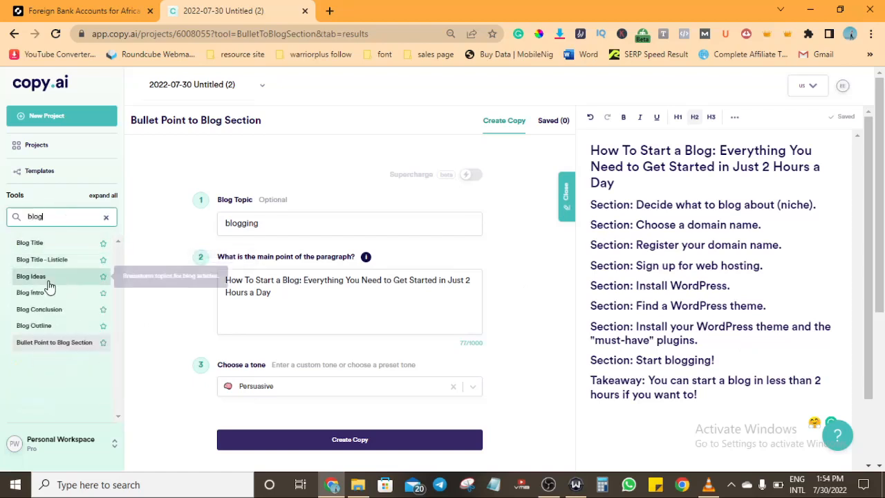
left_click(48, 291)
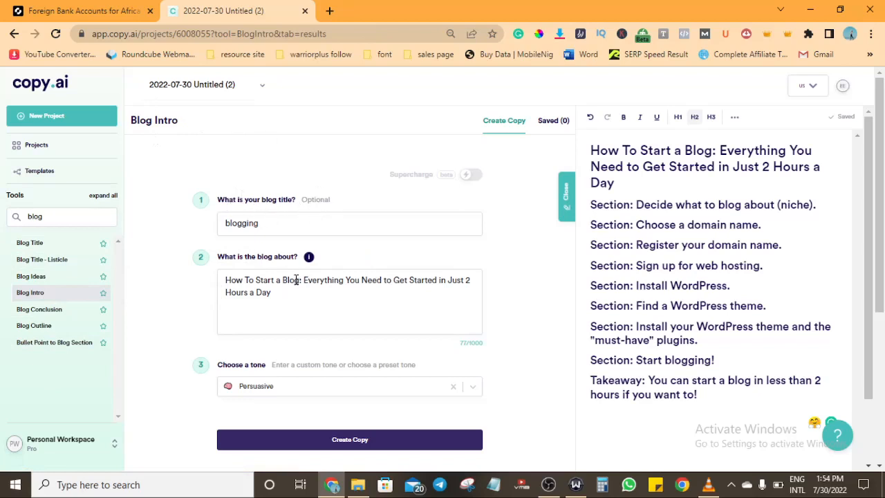
Set the blog title to "How To Start a Blog", copied from the description, and generate blog intros.
left_click_drag(300, 280, 227, 277)
key("ctrl+c")
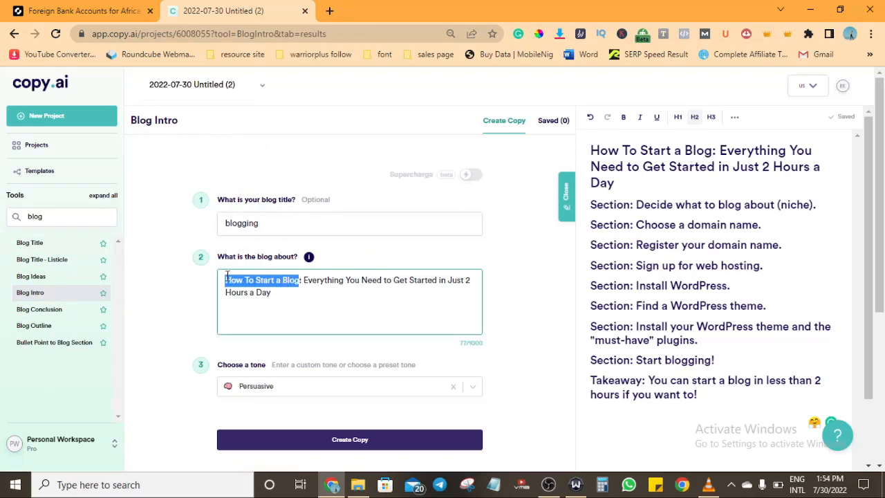
left_click(257, 230)
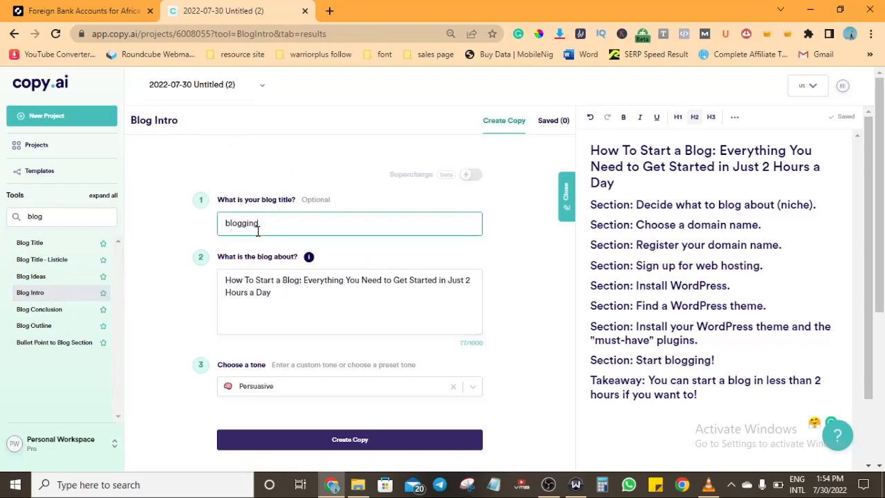
double_click(257, 231)
key("ctrl+v")
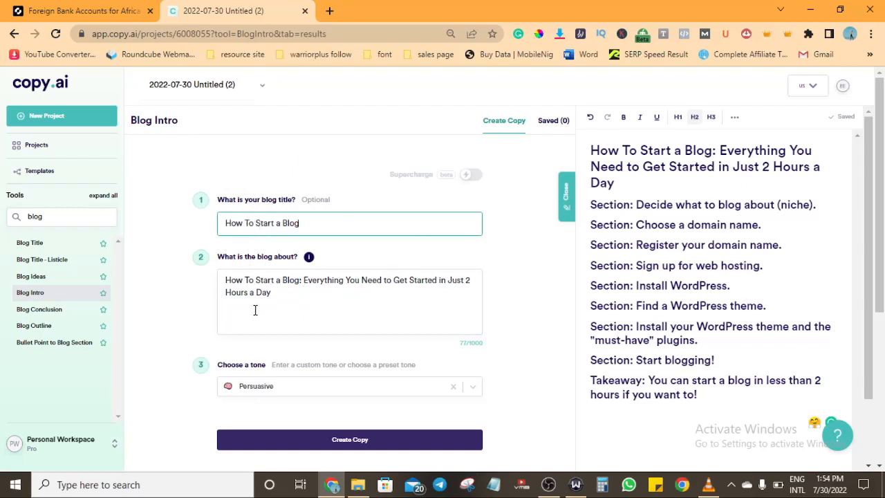
left_click(339, 445)
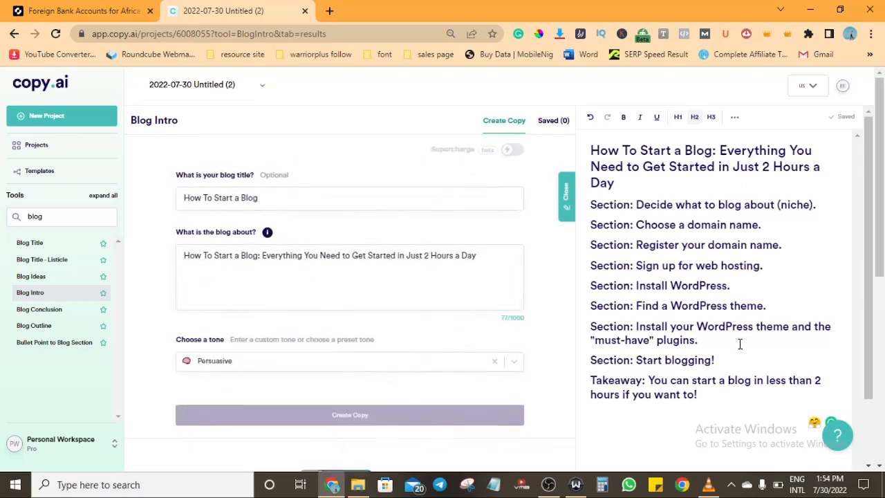
Review the generated intros and copy the one starting with "Have you ever wondered how to start a blog?".
left_click_drag(882, 236, 884, 315)
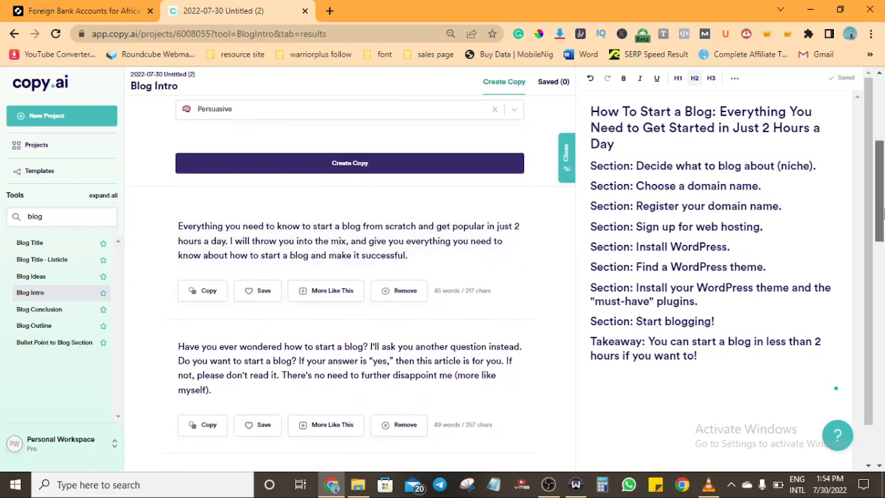
left_click_drag(879, 202, 881, 242)
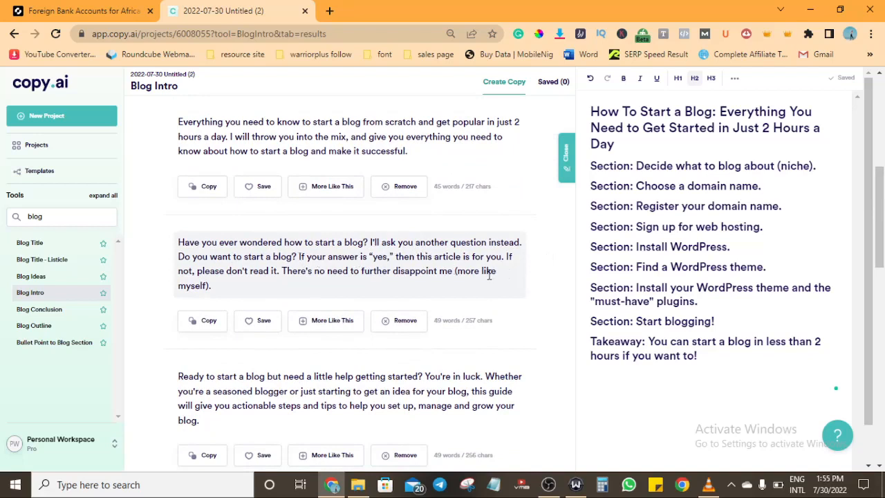
left_click(209, 323)
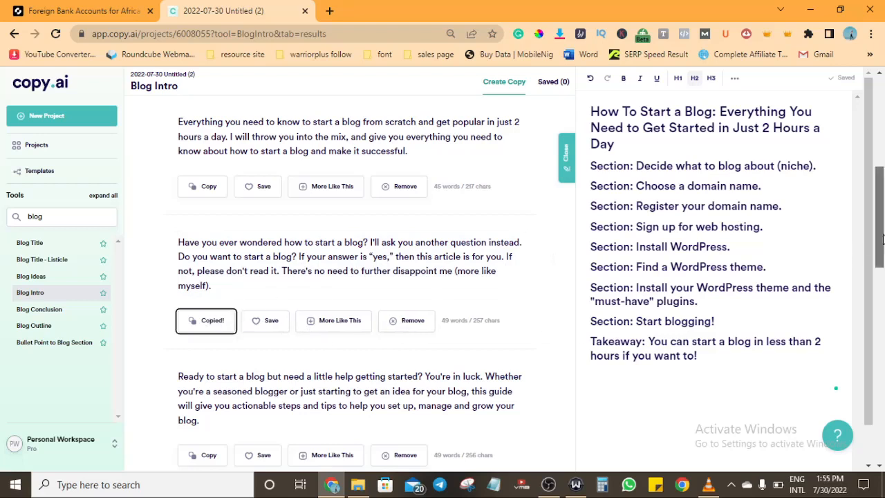
Add an "introduction" H2 heading directly below the draft's title and paste the copied intro paragraph under it.
scroll(881, 239, "up", 1)
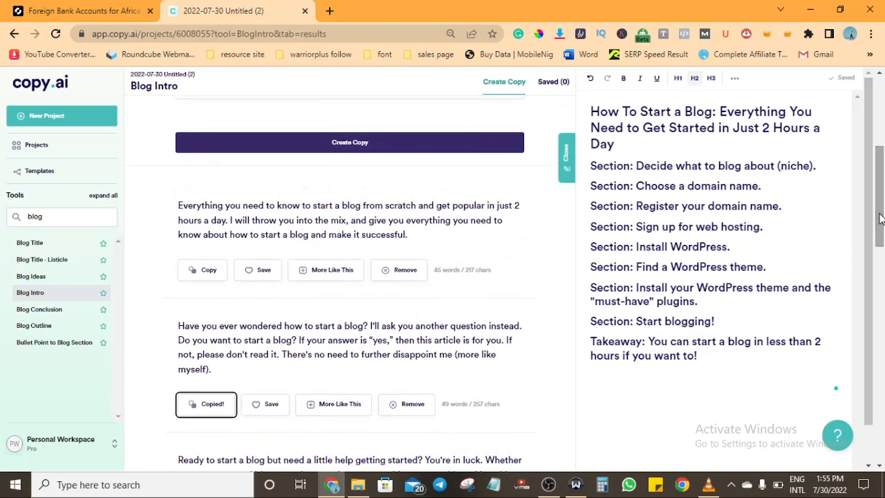
left_click(636, 146)
key("Return")
key("Return")
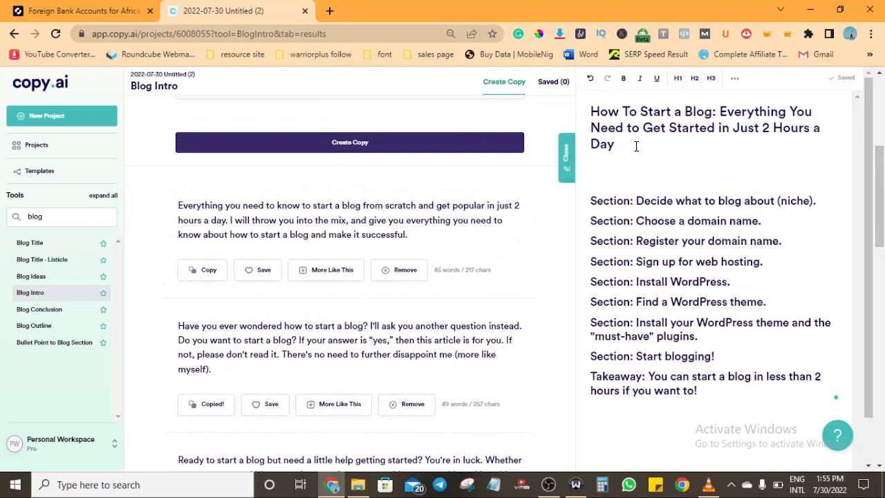
type("Introduction")
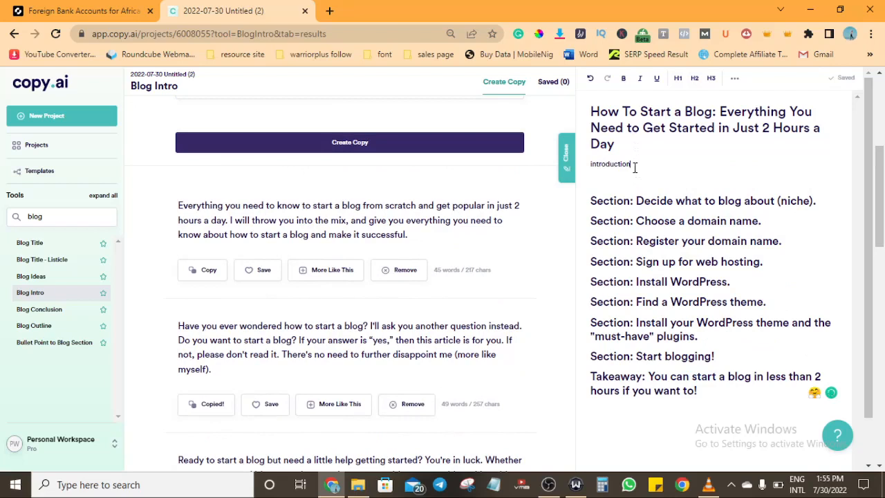
left_click_drag(635, 166, 589, 166)
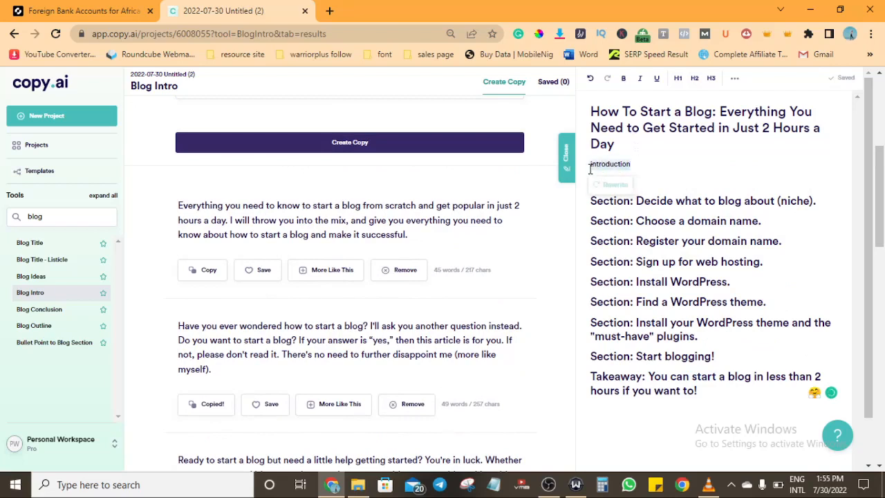
left_click(694, 78)
left_click(670, 167)
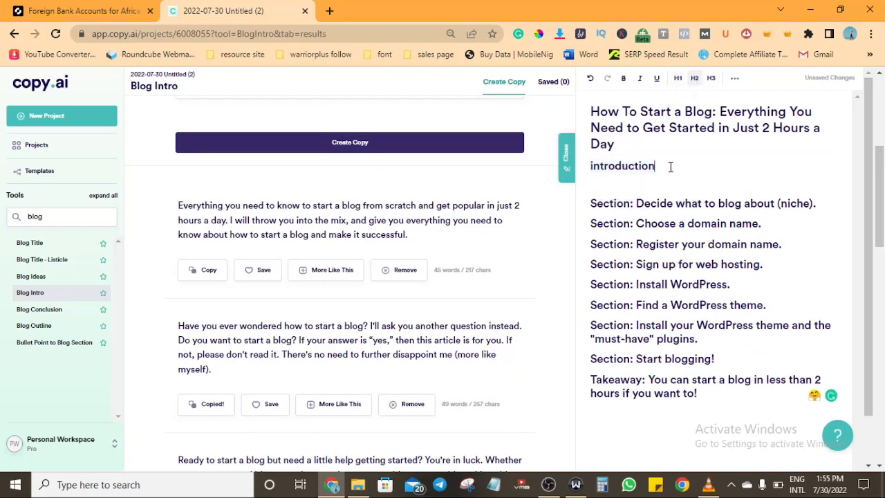
key("Return")
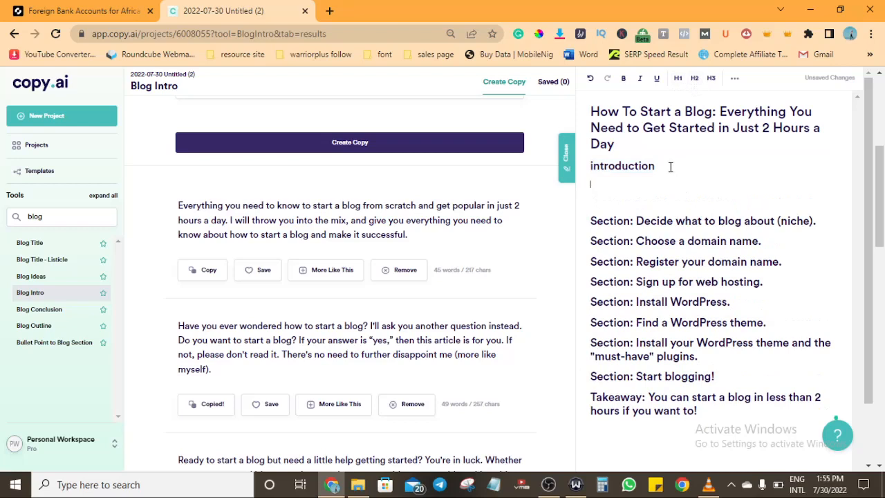
key("ctrl+v")
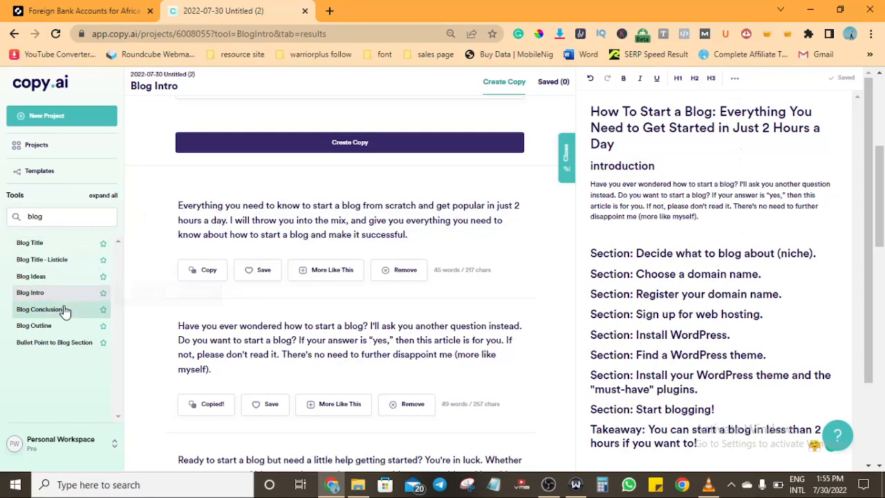
Search the tools for "conc" and use the Blog Conclusion tool to generate conclusions with the prefilled blog details.
double_click(60, 217)
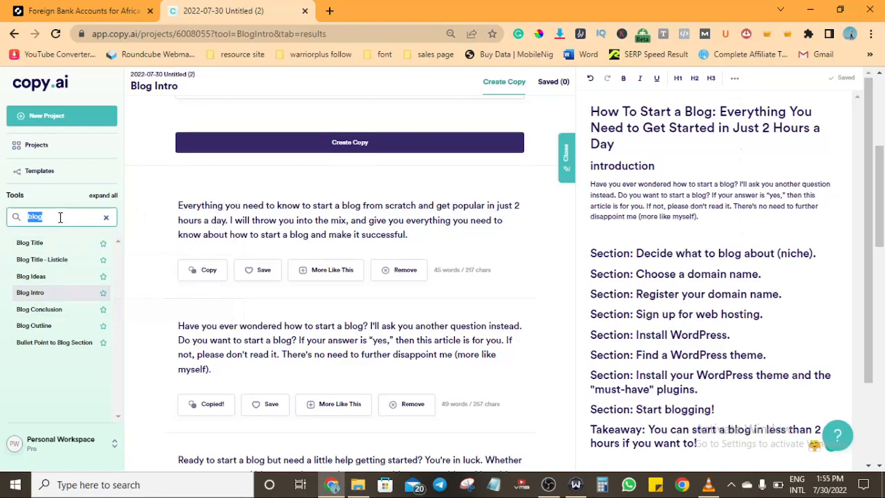
key("BackSpace")
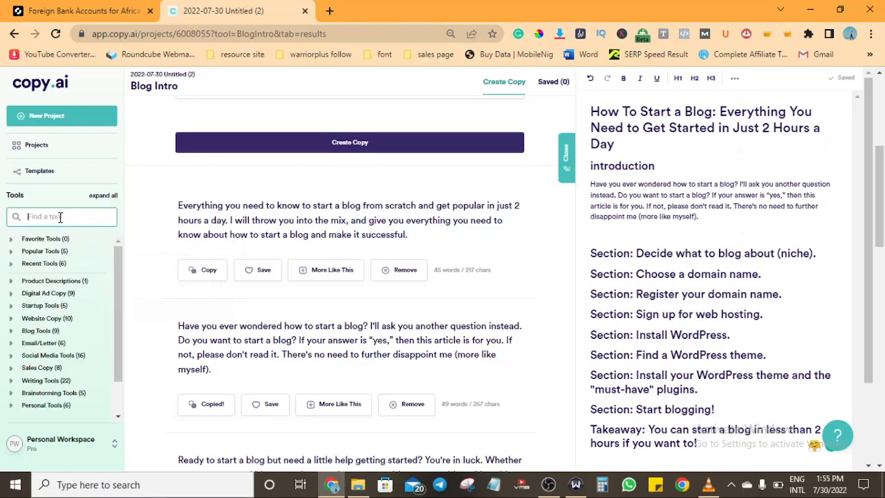
type("conc")
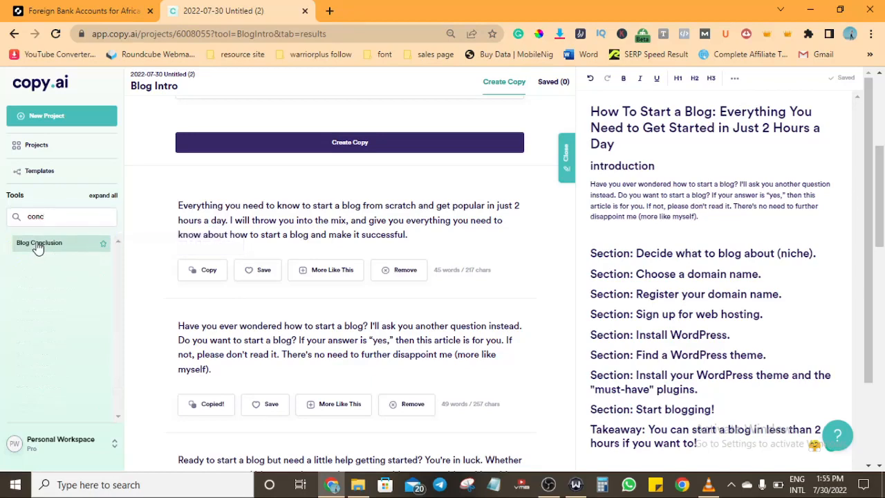
left_click(38, 243)
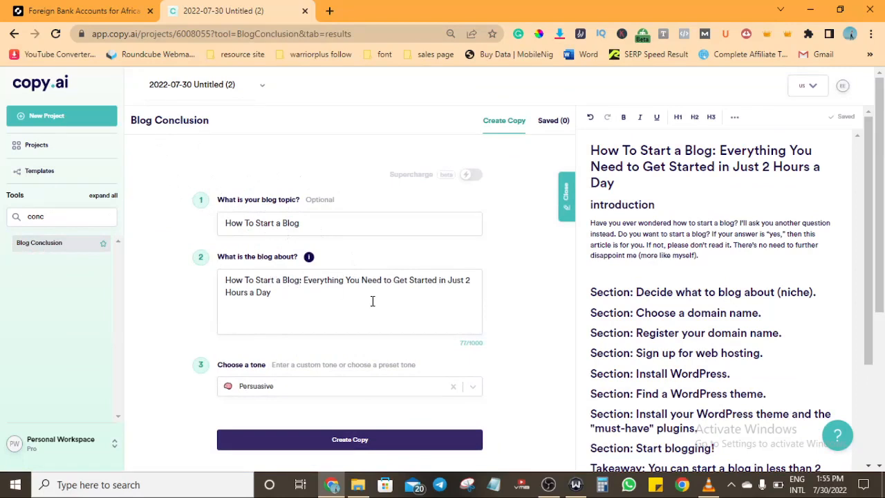
left_click(342, 439)
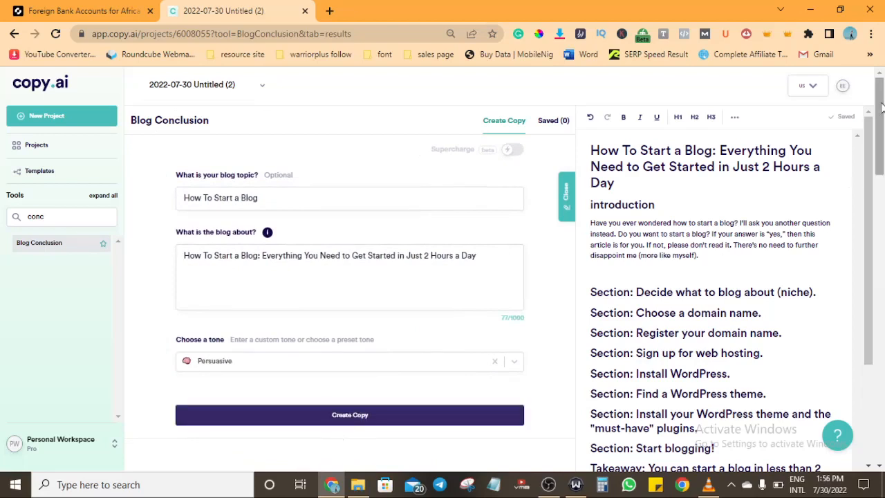
Copy the generated conclusion starting with "We hope that the resources above" and paste it below the draft's Takeaway line.
left_click_drag(881, 105, 882, 179)
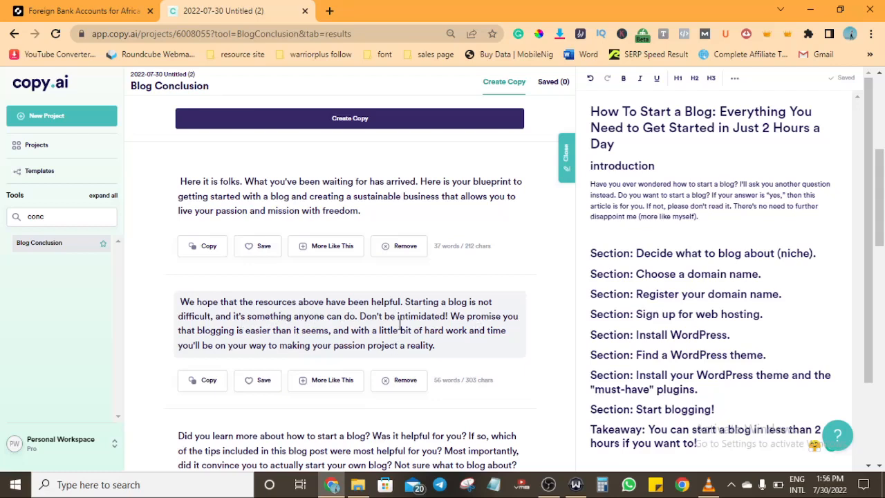
left_click(207, 382)
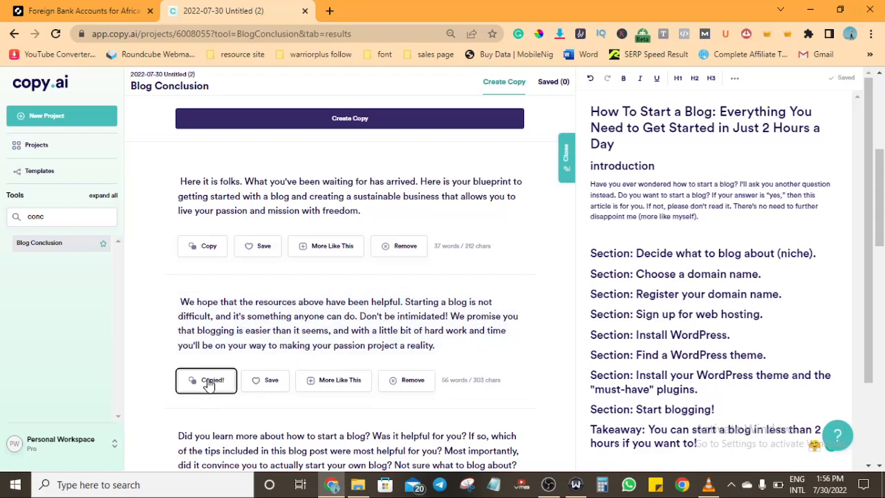
left_click_drag(882, 170, 877, 309)
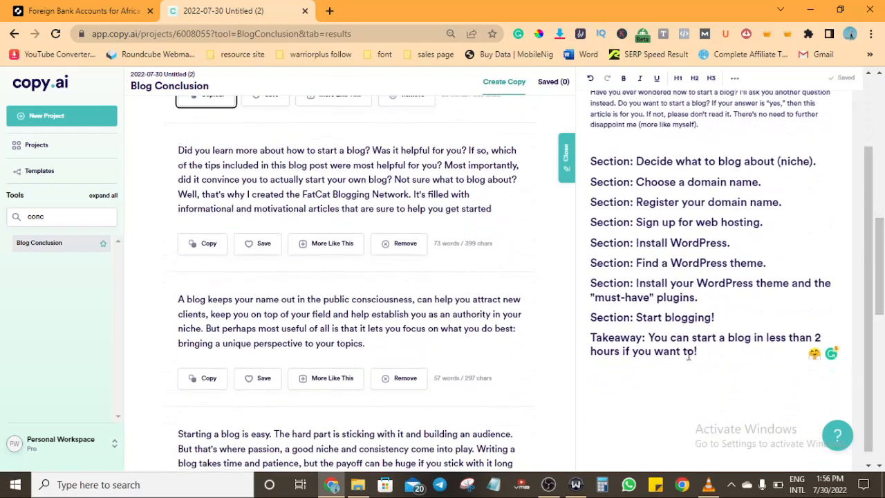
left_click(697, 352)
key("Return")
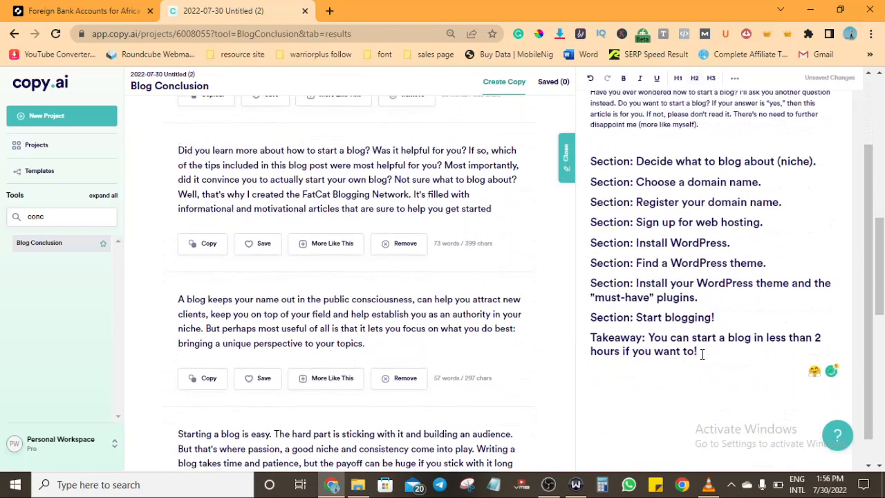
key("Return")
key("ctrl+v")
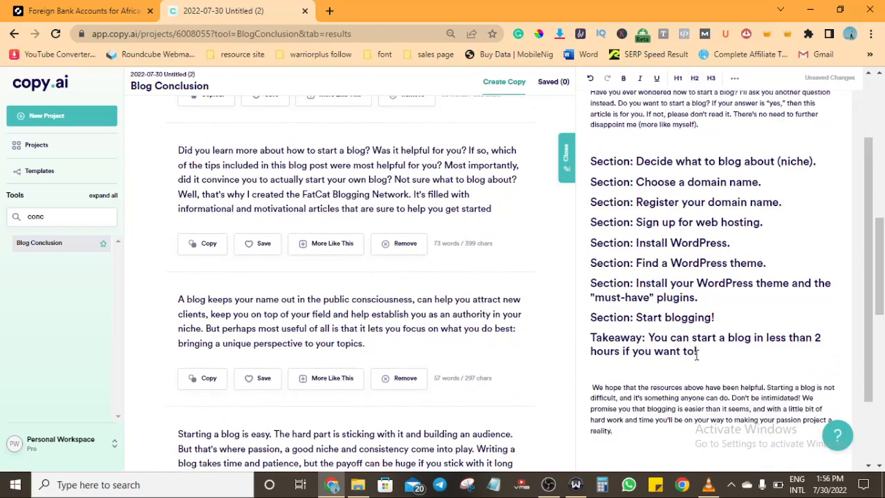
Add a "conclusion" heading above the pasted closing paragraph and format it as H2.
left_click(601, 372)
type("d")
type("onclusion")
left_click_drag(629, 370, 589, 370)
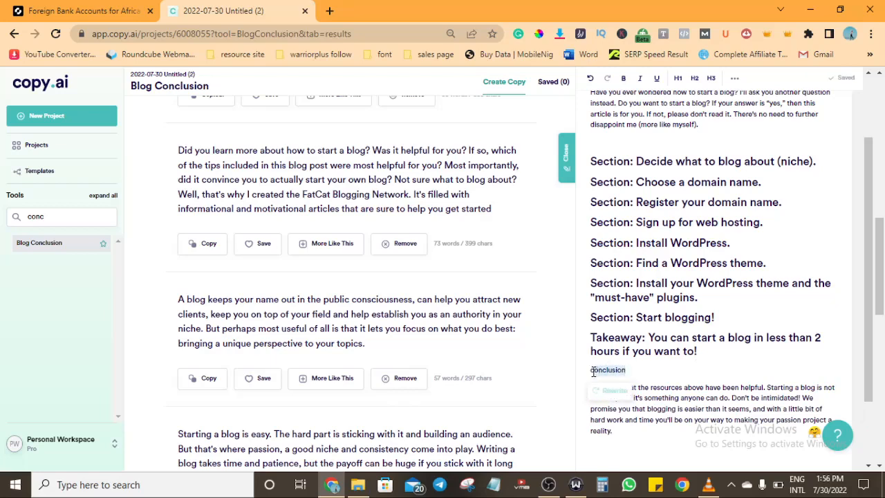
left_click(694, 78)
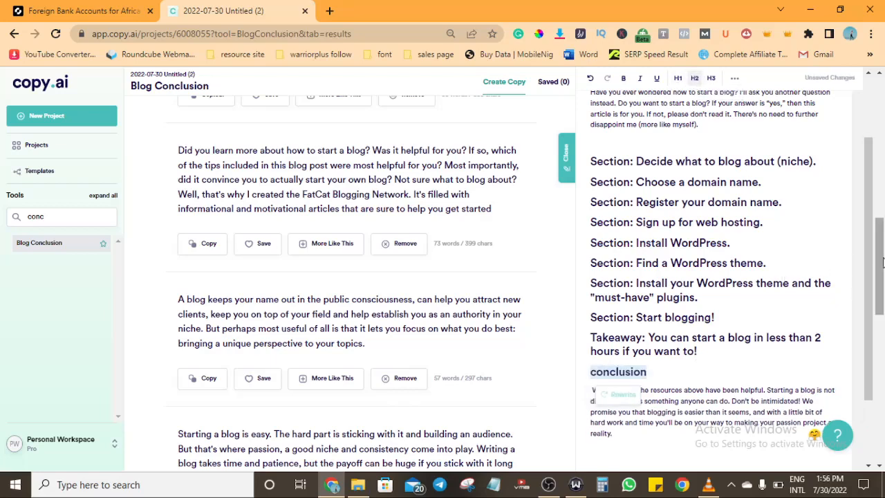
Search the tools for "bulle" and open the Bullet Point to Blog Section tool.
left_click_drag(883, 262, 883, 243)
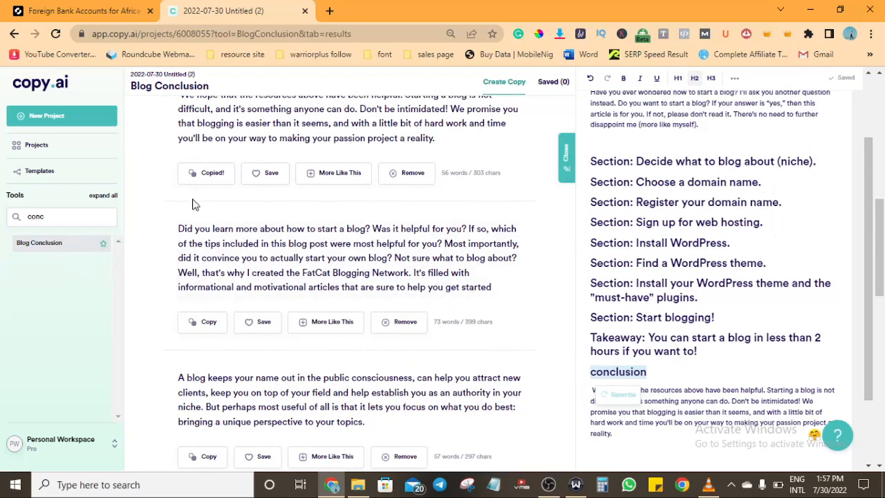
left_click(74, 216)
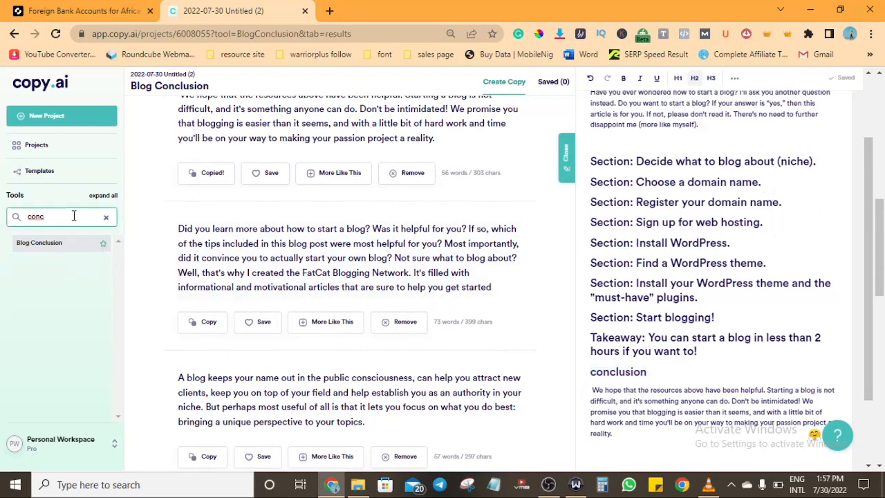
key("BackSpace")
key("BackSpace")
key("BackSpace")
key("BackSpace")
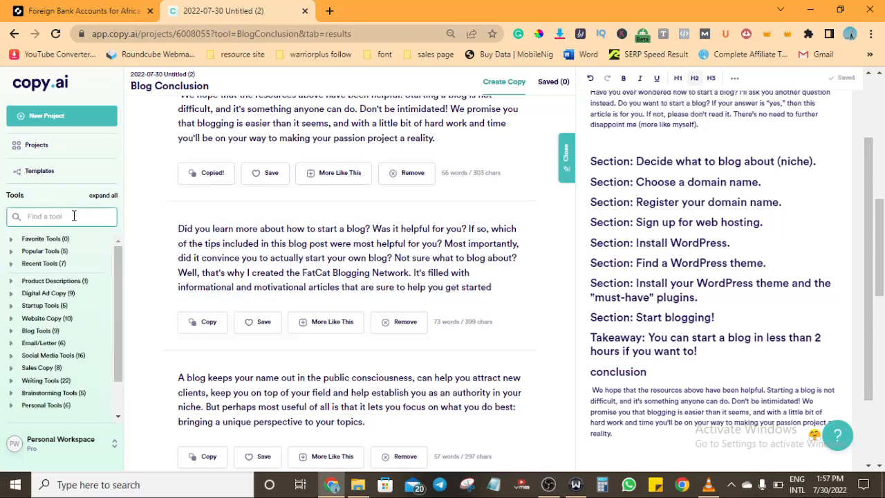
type("bu")
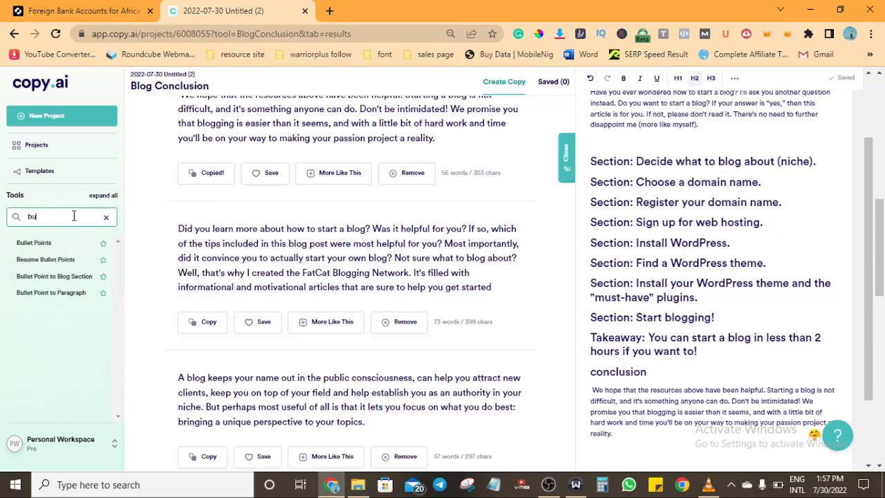
type("lley")
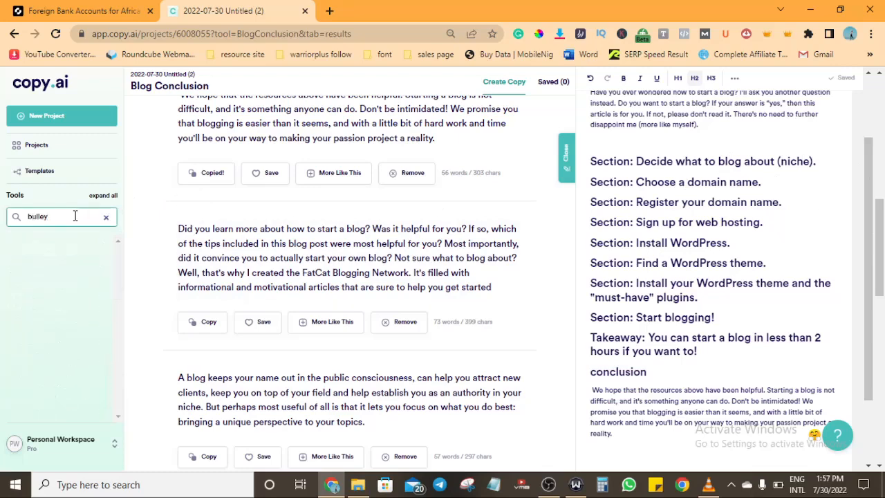
key("BackSpace")
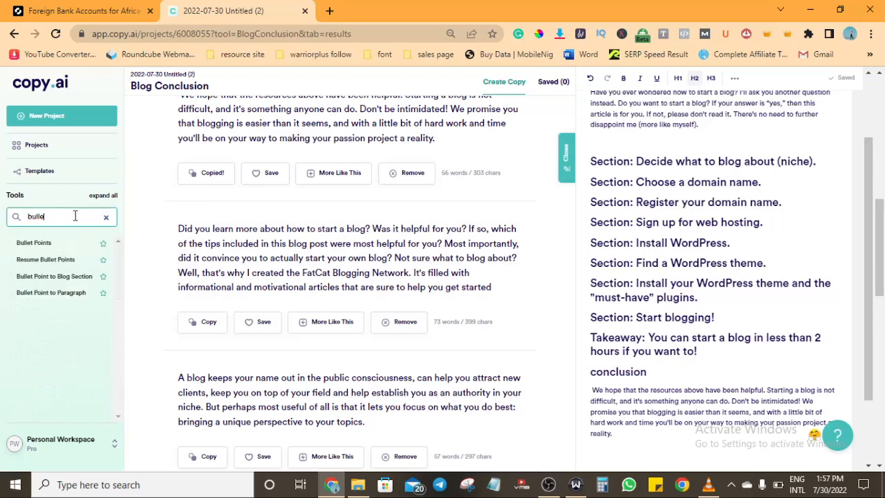
left_click(78, 277)
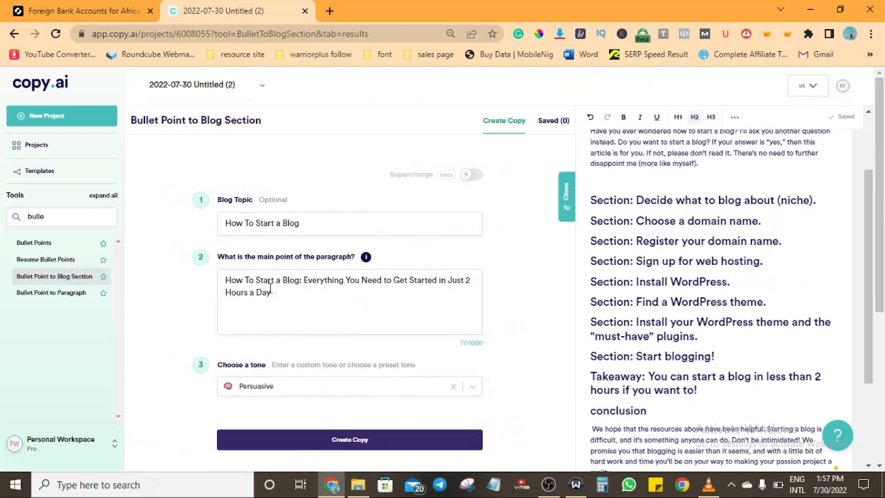
left_click(88, 276)
Set the blog topic to "How To Start a Blog: Everything You Need to Get Started in Just 2 Hours a Day", copied from the main point.
left_click_drag(280, 299, 224, 279)
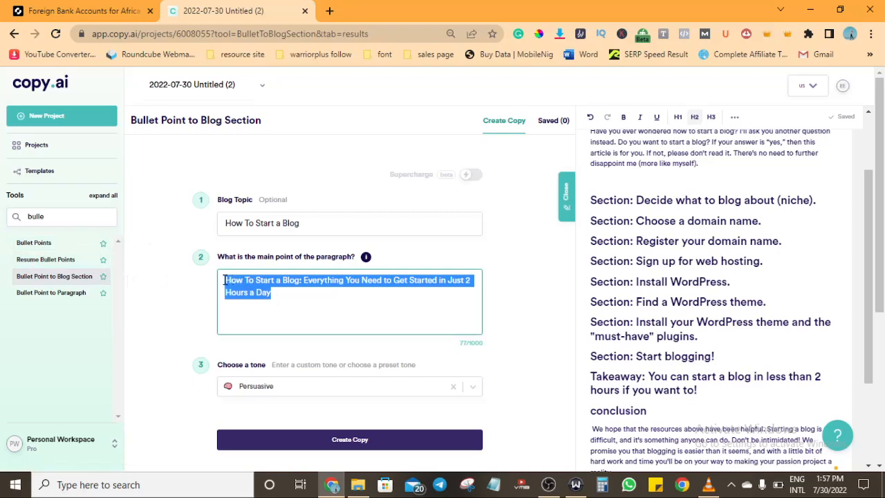
left_click(316, 225)
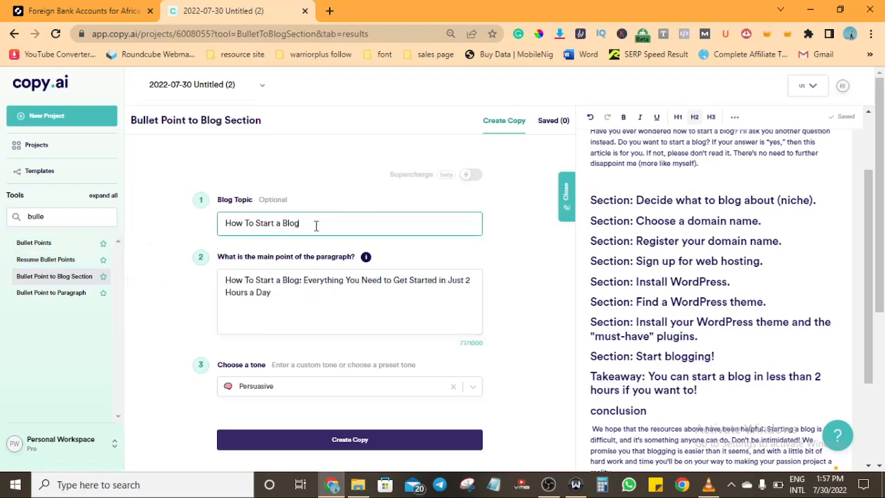
key("ctrl+a")
key("ctrl+v")
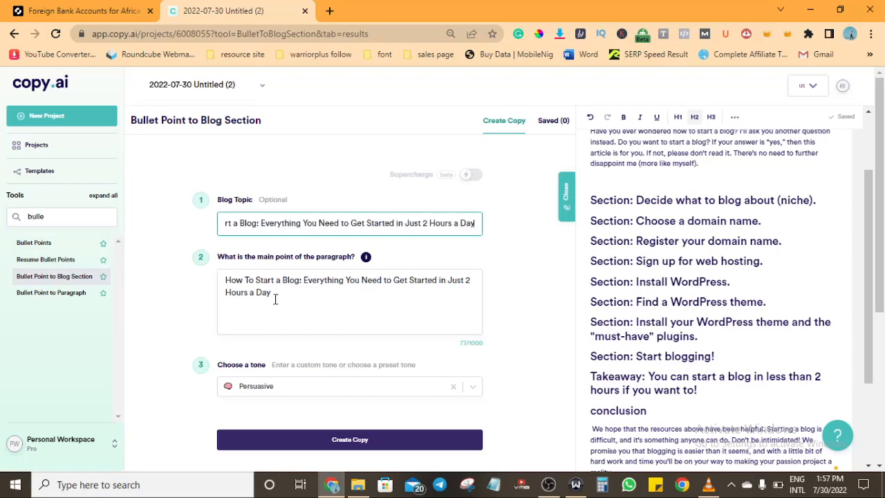
Replace the paragraph's main point with "Decide what to blog about (niche)." copied from the draft's outline, and generate the blog section.
left_click_drag(276, 299, 225, 283)
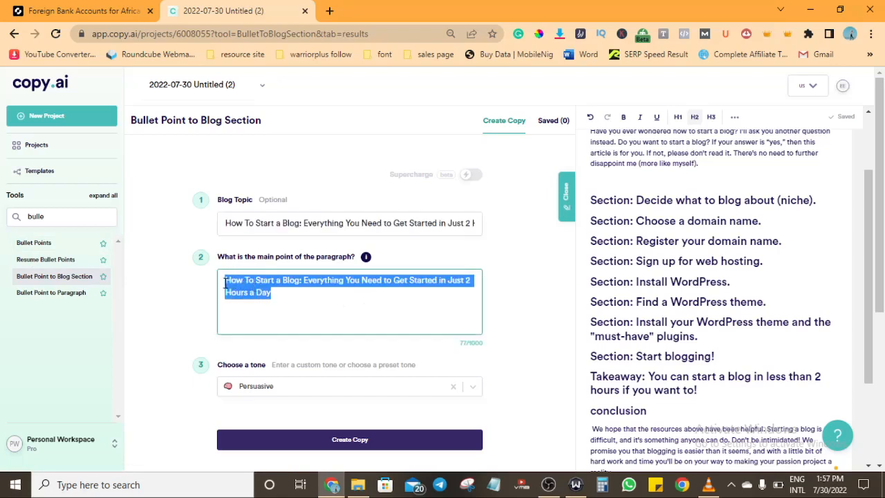
key("BackSpace")
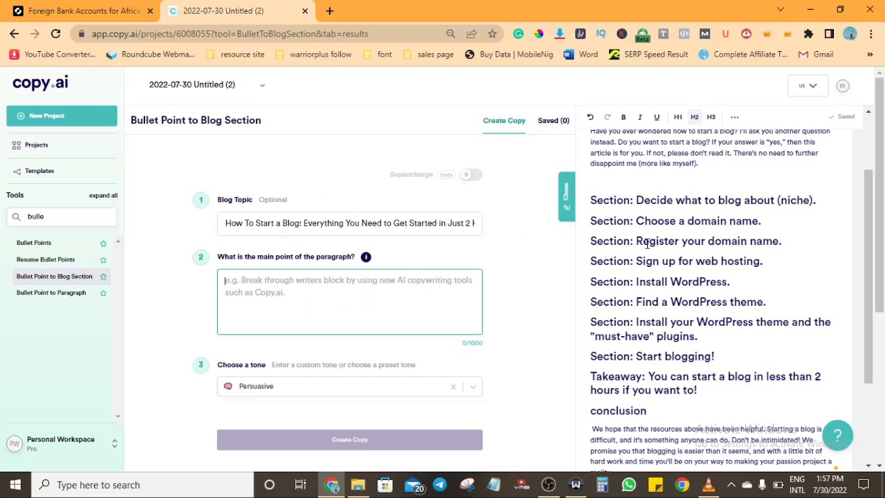
left_click_drag(819, 200, 637, 203)
key("ctrl+c")
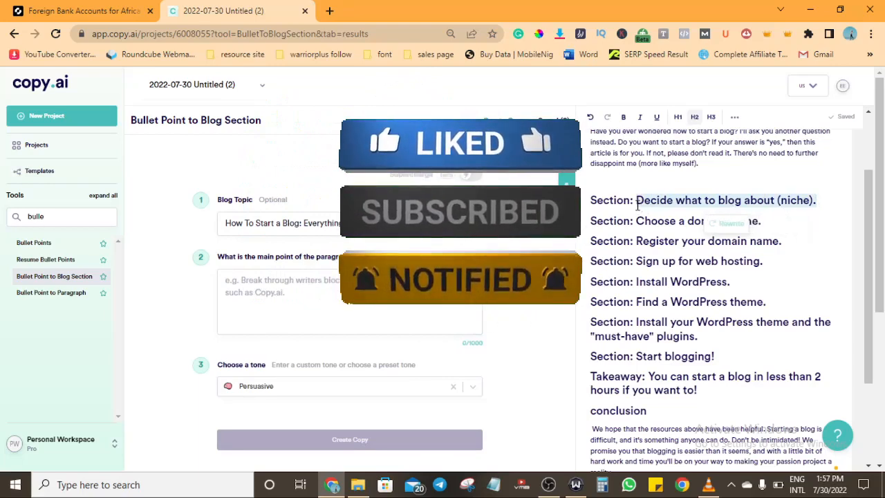
left_click(339, 288)
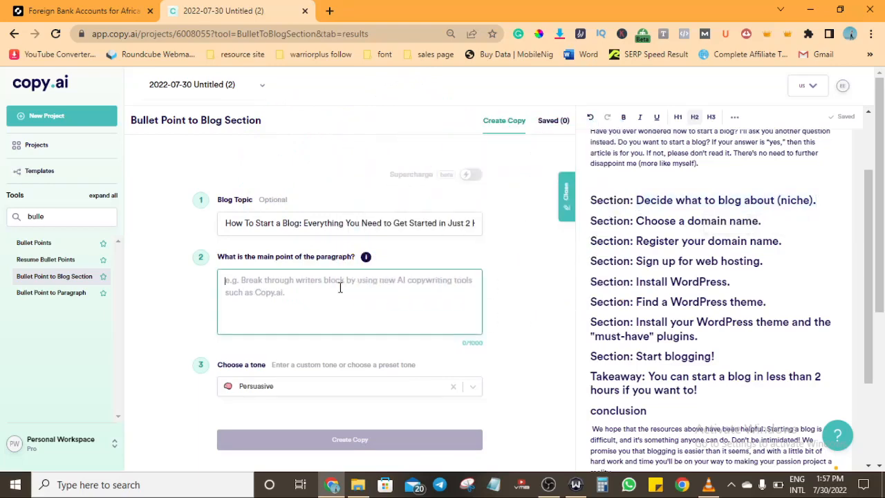
key("ctrl+v")
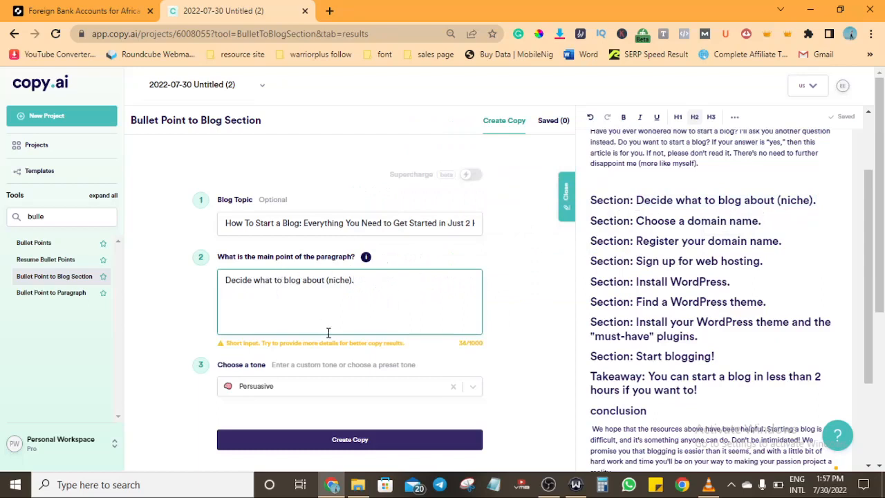
left_click(348, 440)
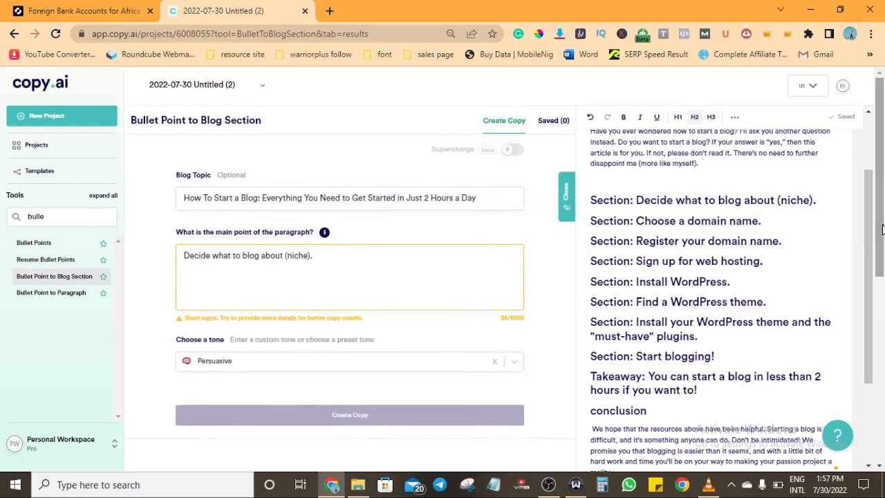
Change the blog topic to "How To Start a Blog: Decide what to blog about (niche)." using the main point's text, and regenerate the blog section.
left_click_drag(882, 226, 884, 320)
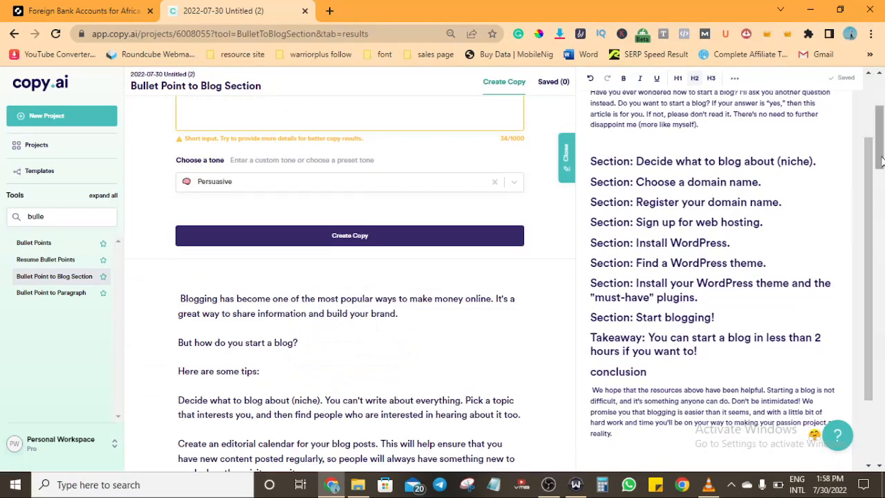
left_click_drag(880, 162, 880, 179)
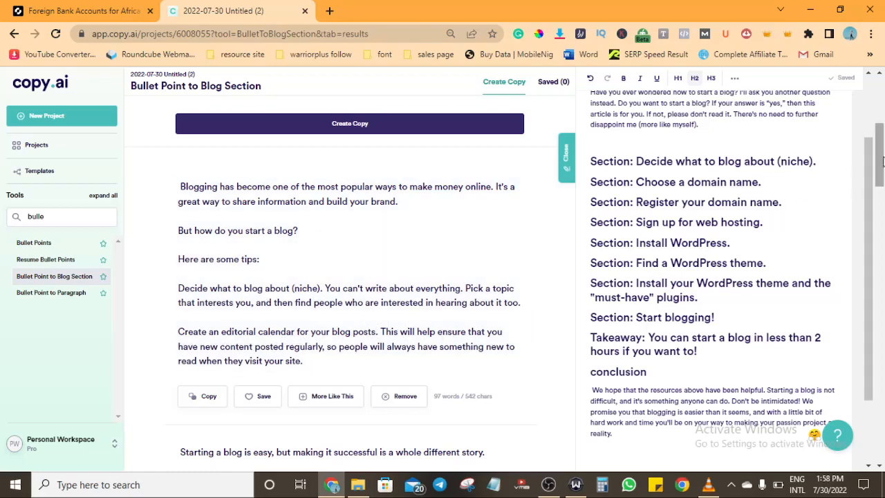
left_click_drag(881, 159, 882, 197)
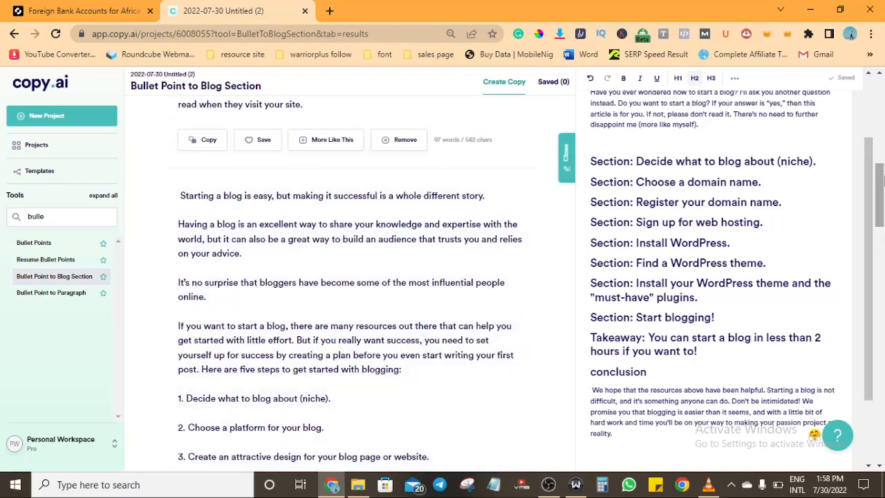
left_click_drag(881, 178, 839, 103)
triple_click(838, 104)
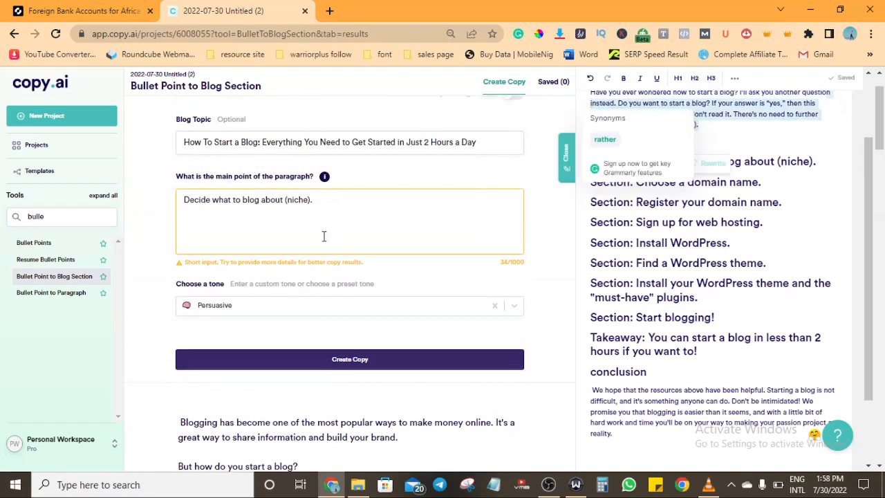
left_click_drag(320, 199, 176, 214)
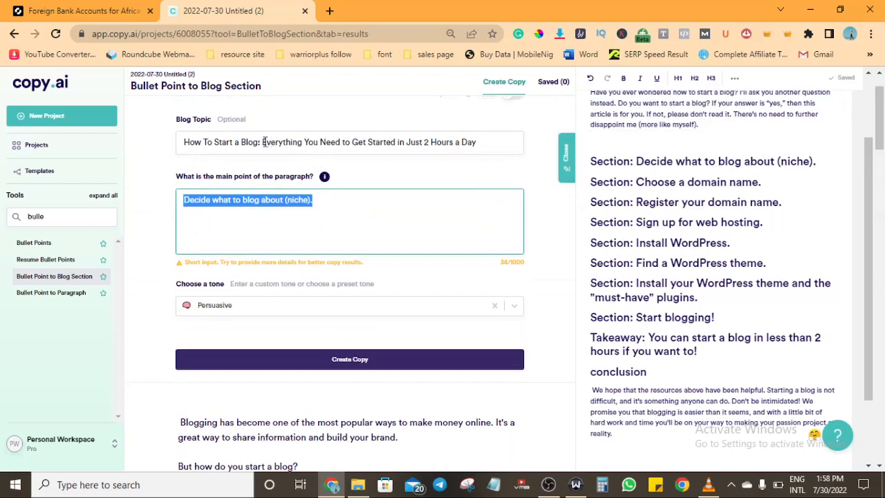
left_click_drag(262, 142, 522, 119)
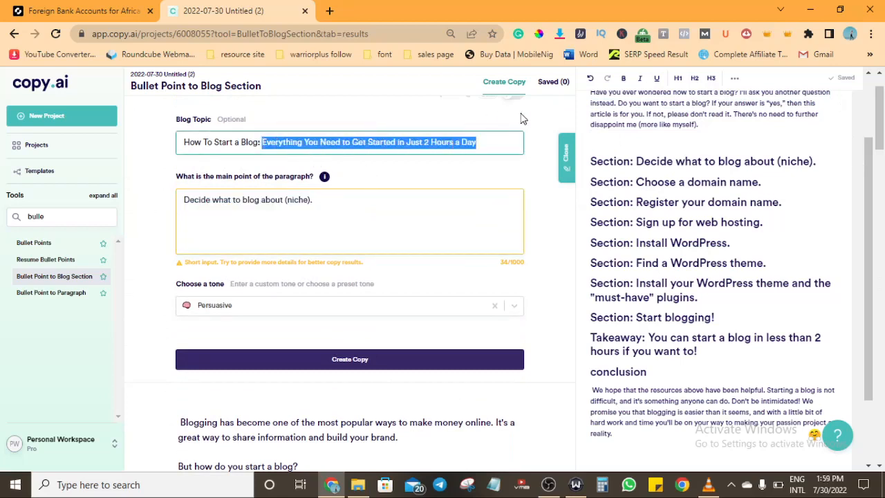
key("BackSpace")
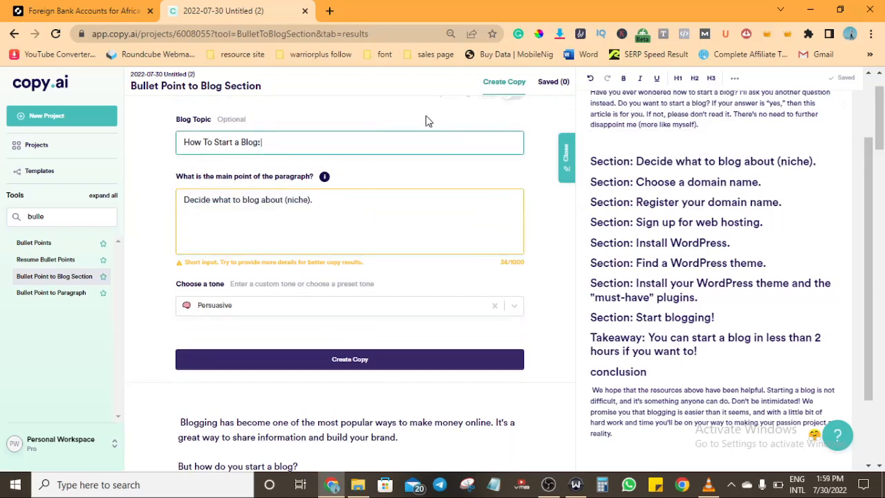
key("ctrl+v")
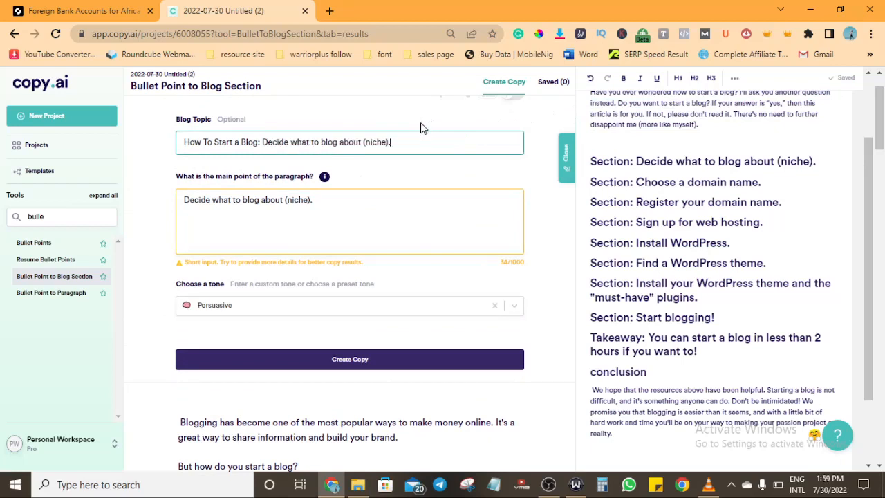
left_click(364, 360)
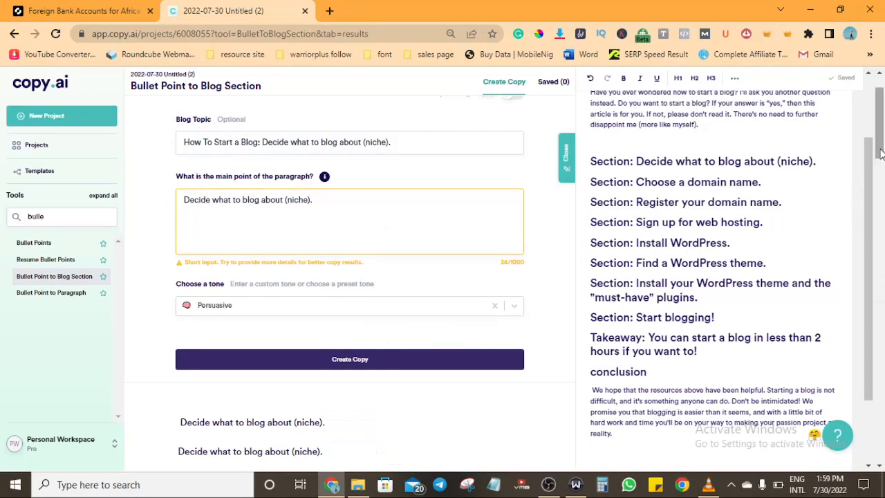
Paste the first generated niche section below the "Decide what to blog about (niche)." heading and delete its two repeated title lines.
left_click_drag(880, 152, 880, 198)
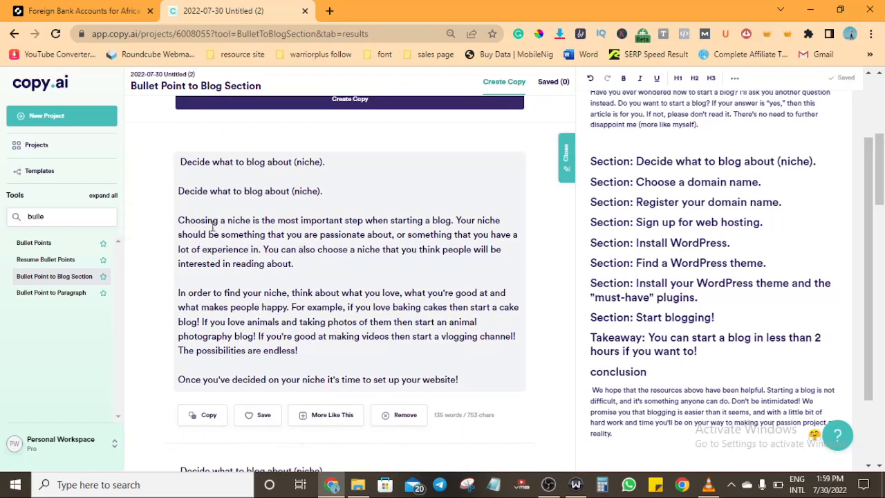
left_click(206, 415)
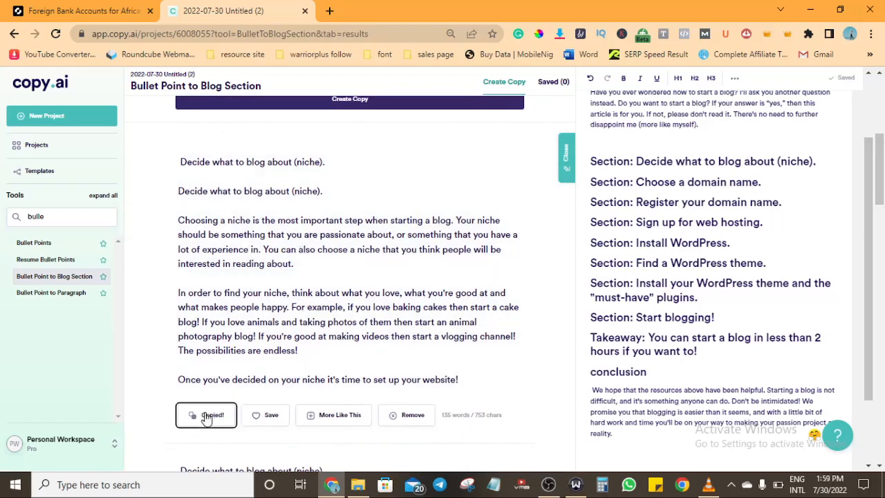
left_click(819, 162)
key("Return")
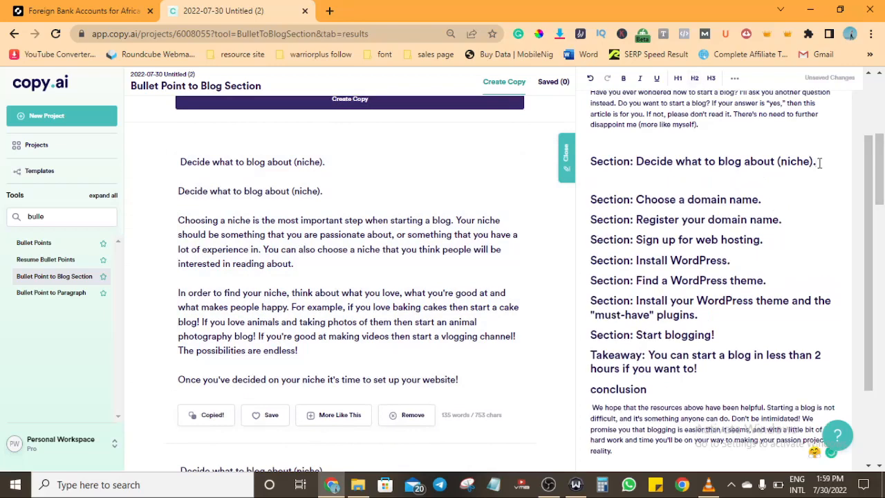
key("ctrl+v")
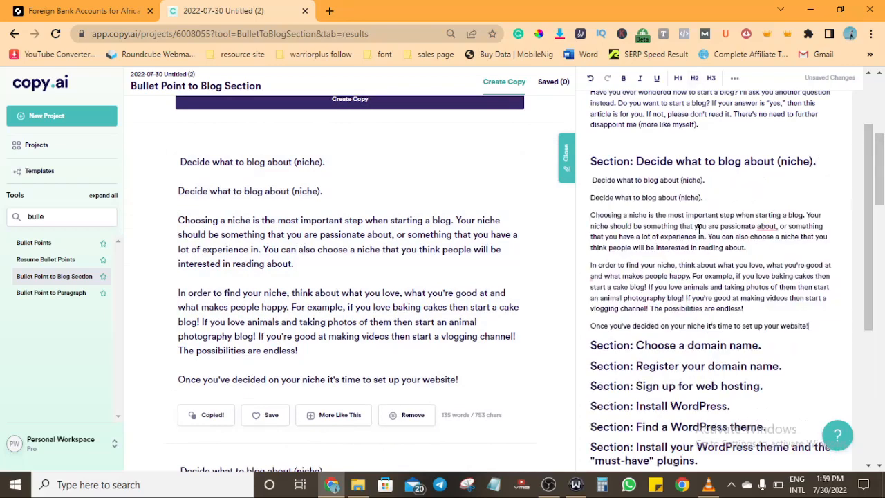
left_click_drag(714, 200, 591, 179)
key("BackSpace")
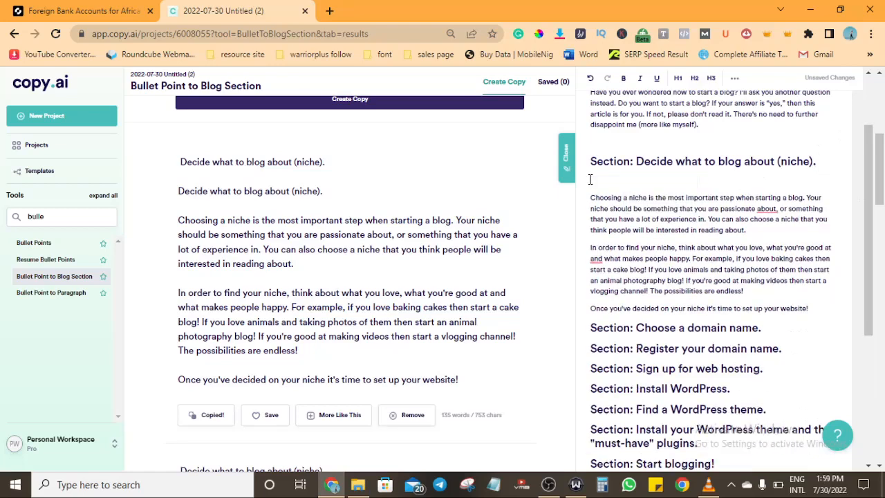
Remove the "Section:" prefix from the "Decide what to blog about (niche)." heading in the draft.
left_click(636, 161)
key("BackSpace")
key("BackSpace")
key("BackSpace")
key("BackSpace")
key("BackSpace")
key("BackSpace")
key("BackSpace")
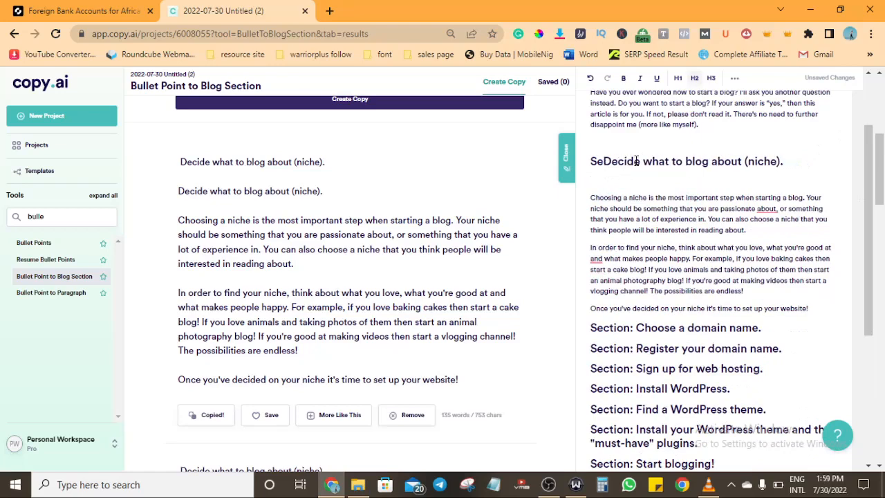
key("BackSpace")
key("BackSpace")
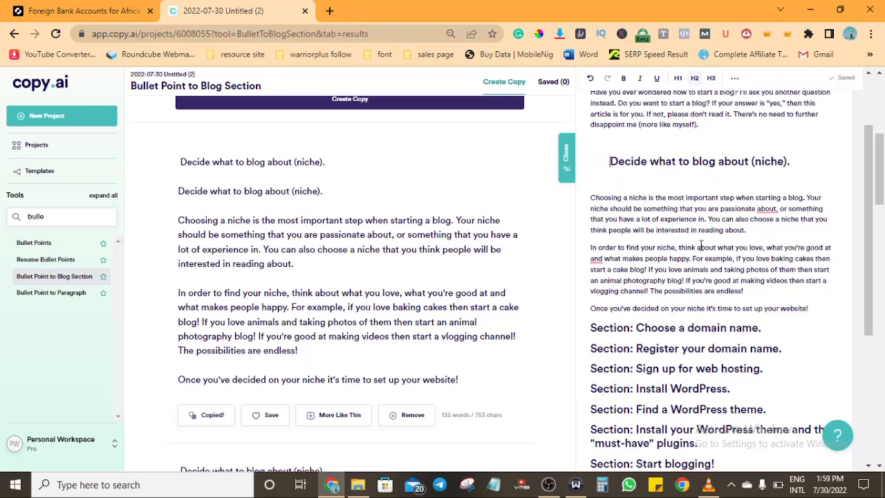
Set the main point to "Choose a domain name." from the outline, shorten the blog topic to "How To Start a Blog:", and generate the section.
left_click_drag(881, 155, 880, 226)
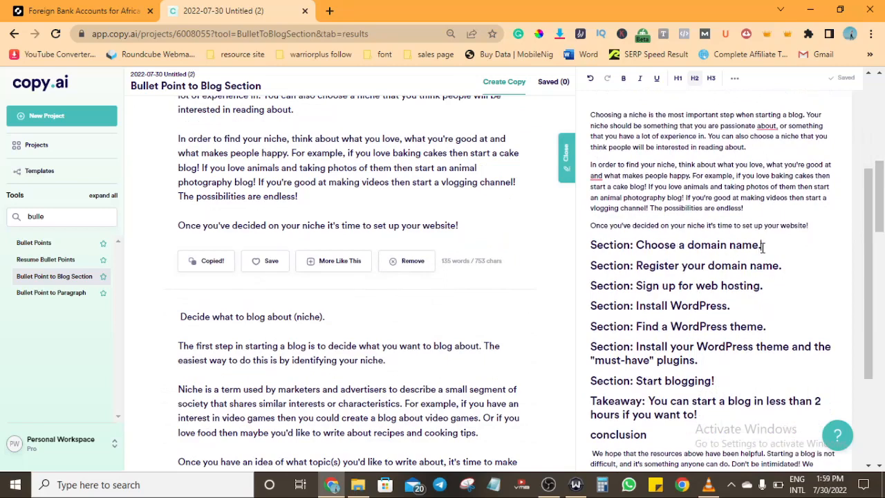
left_click_drag(763, 245, 637, 246)
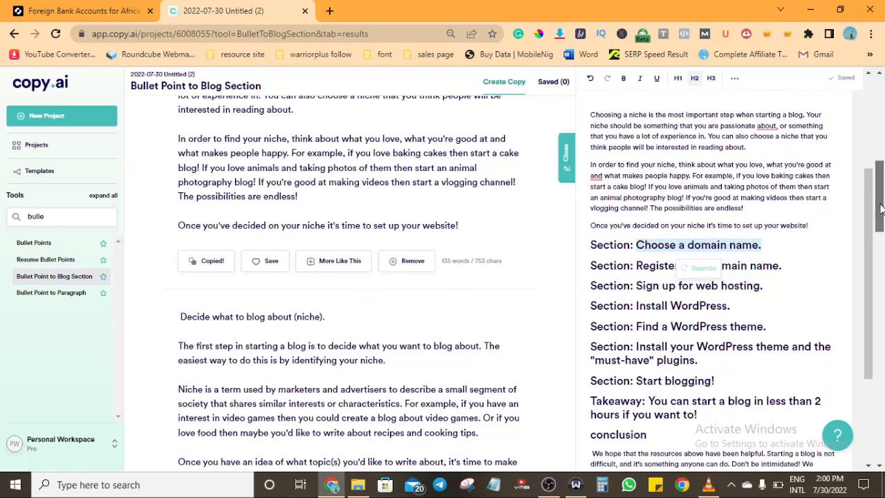
scroll(331, 180, "up", 10)
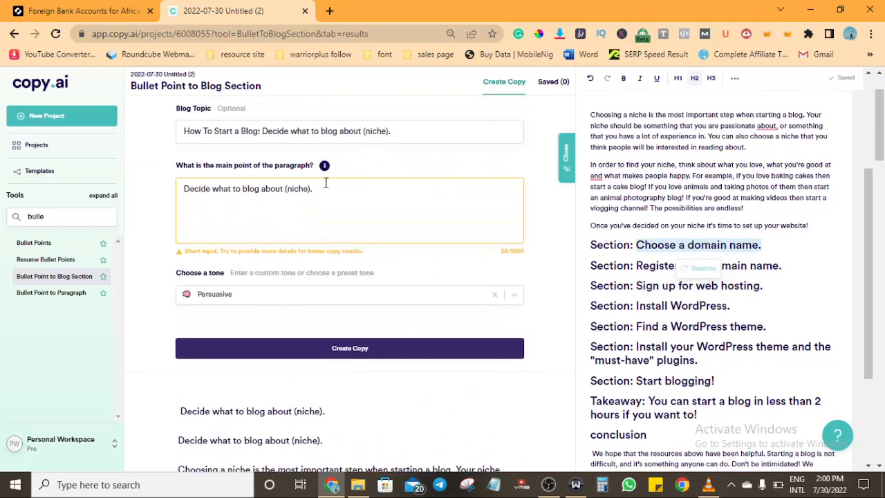
left_click_drag(325, 188, 183, 197)
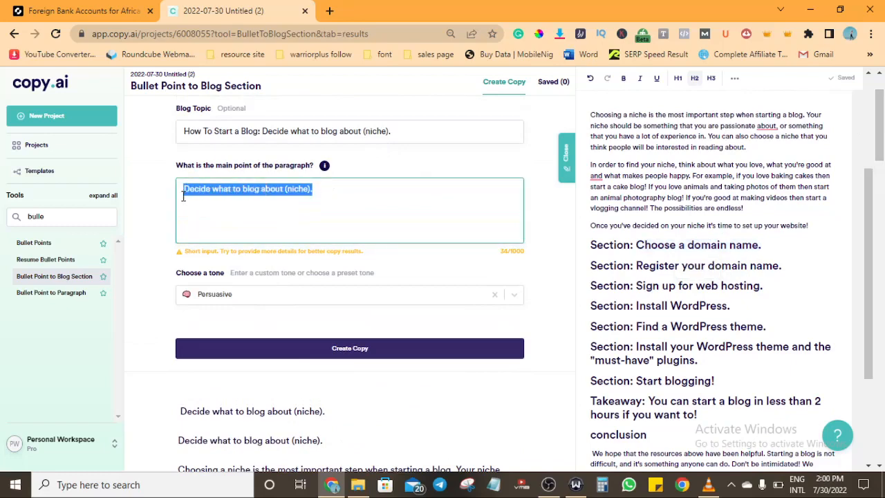
key("ctrl+v")
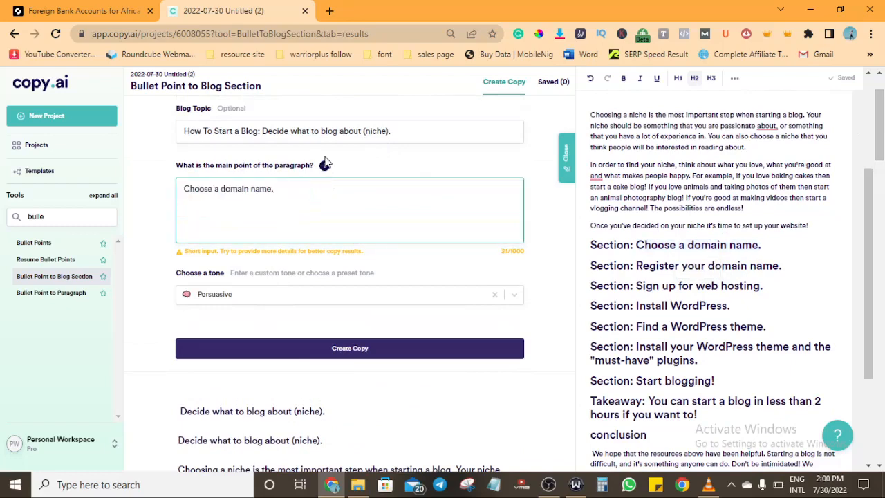
left_click_drag(395, 130, 262, 137)
key("BackSpace")
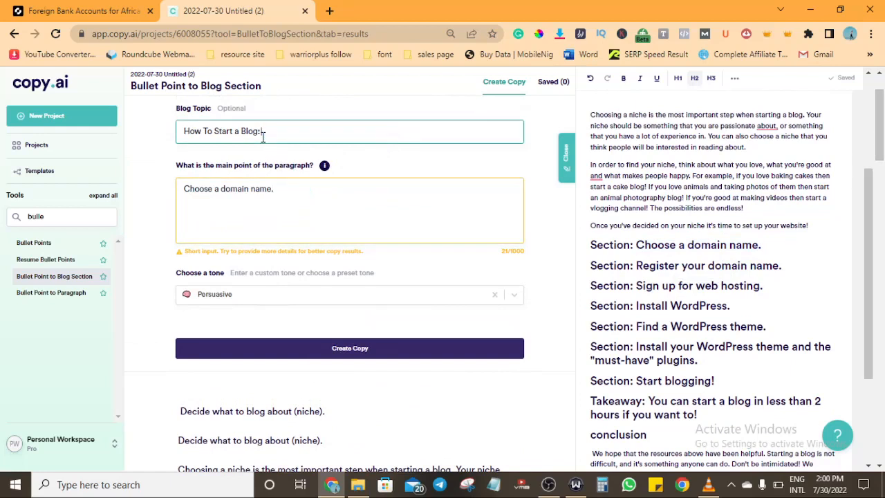
left_click(327, 350)
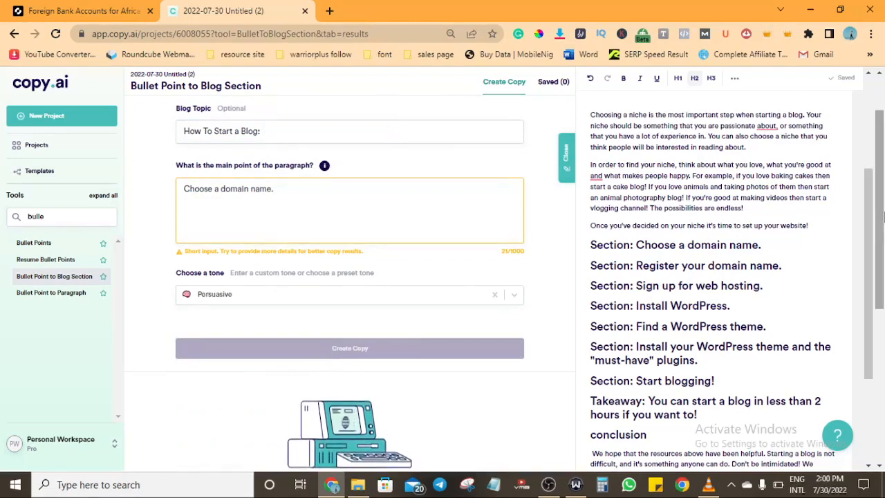
Copy the second generated domain name section and paste it below the "Section: Choose a domain name." heading in the draft.
left_click_drag(882, 217, 883, 287)
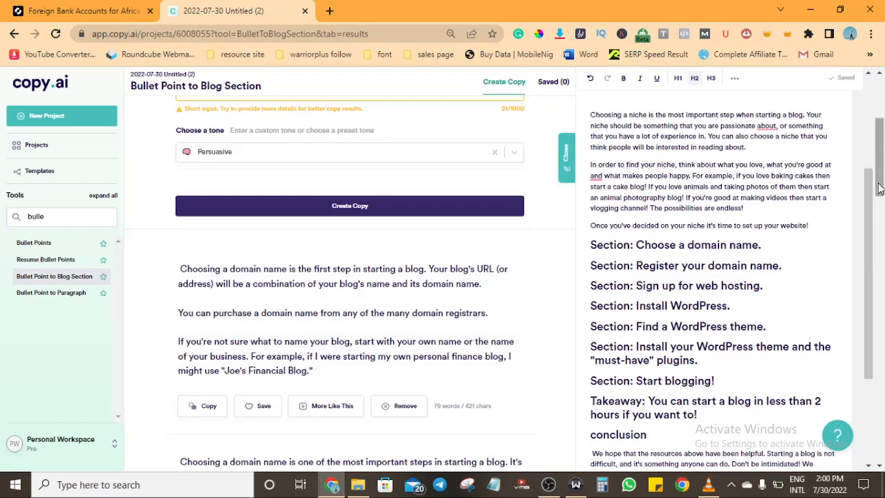
left_click_drag(880, 188, 879, 238)
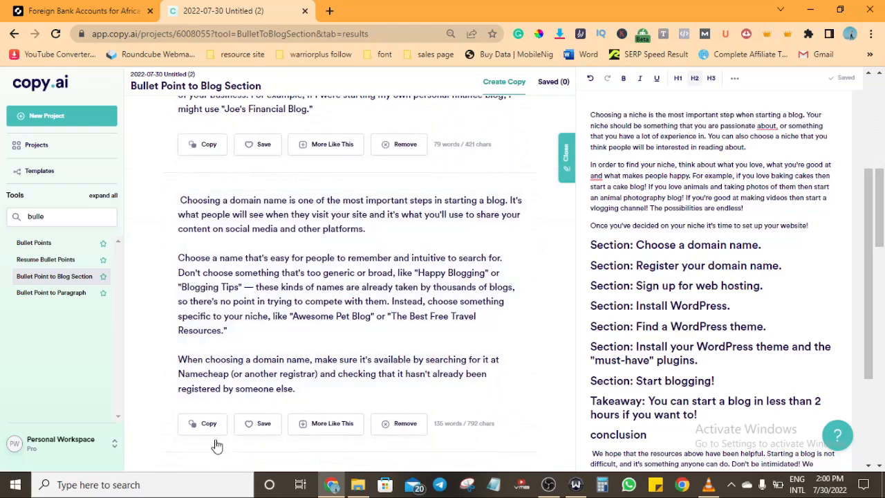
left_click(206, 427)
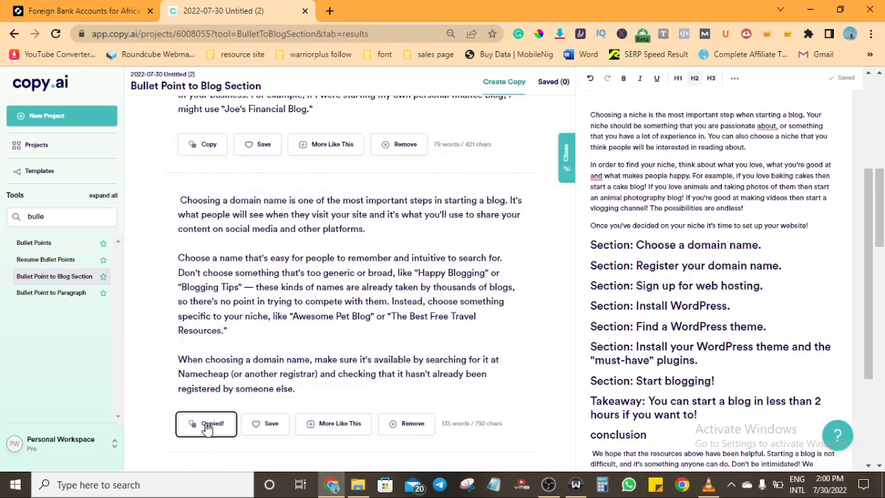
left_click(769, 248)
key("Return")
key("ctrl+v")
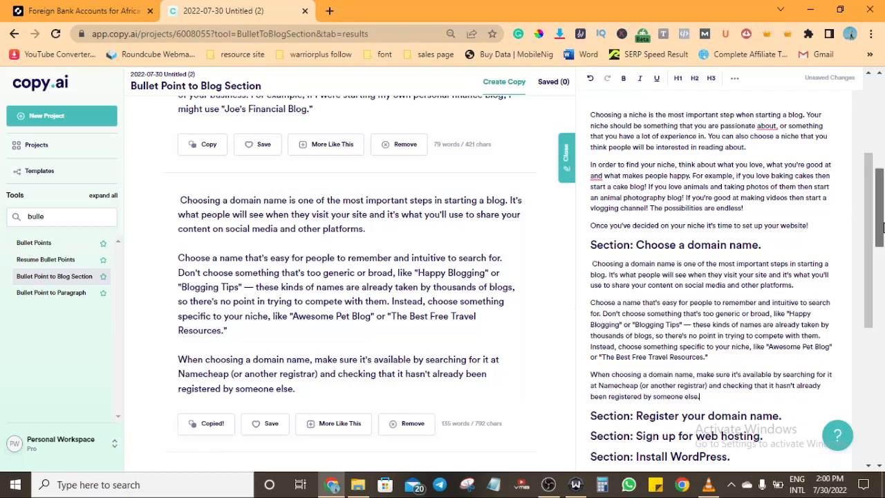
Replace the main point with "Register your domain name." from the draft outline and generate the section.
scroll(878, 231, "down", 1)
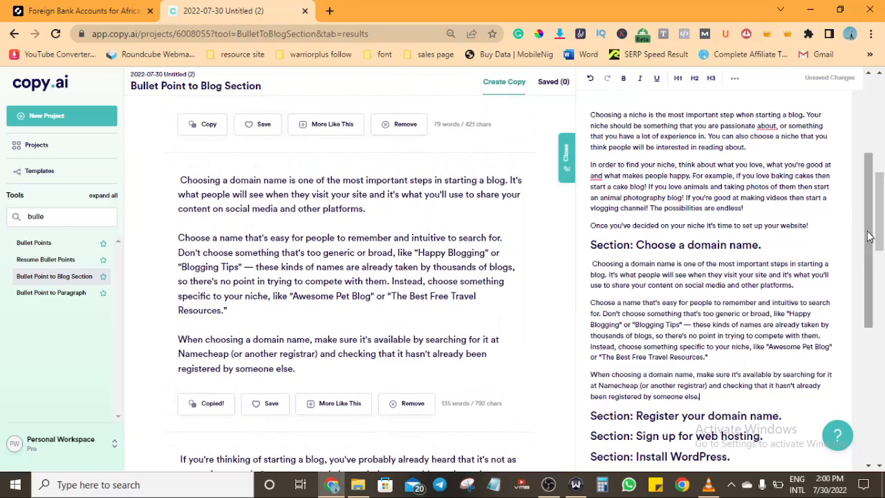
left_click_drag(868, 237, 883, 393)
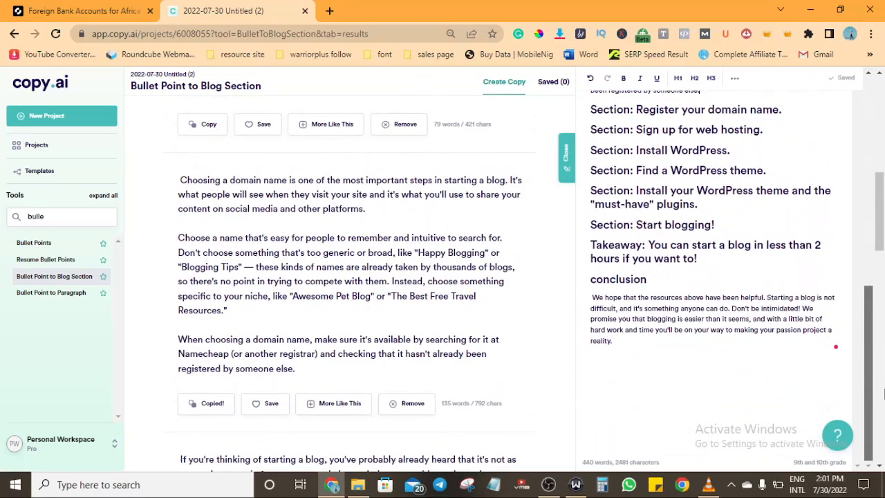
scroll(785, 183, "up", 2)
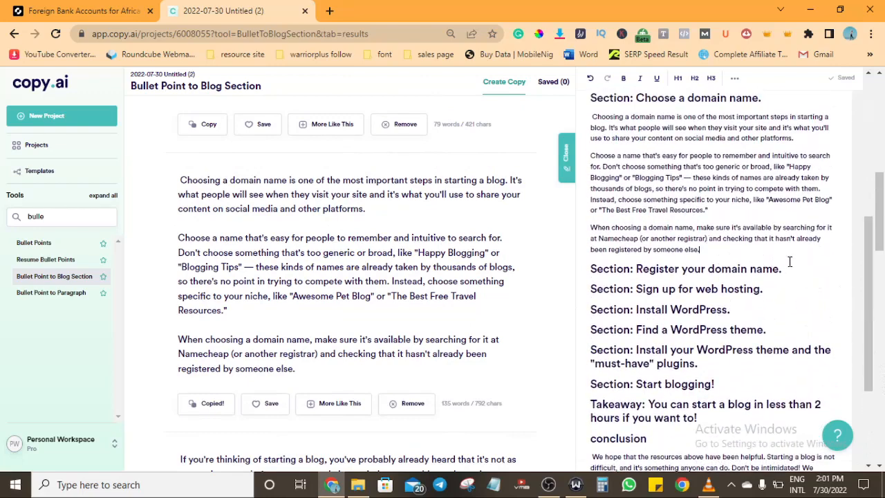
left_click_drag(782, 270, 634, 269)
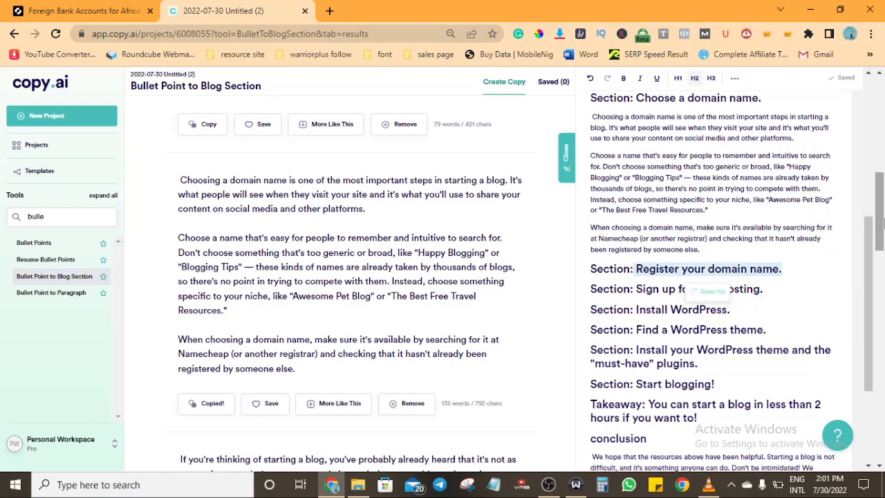
scroll(354, 245, "up", 10)
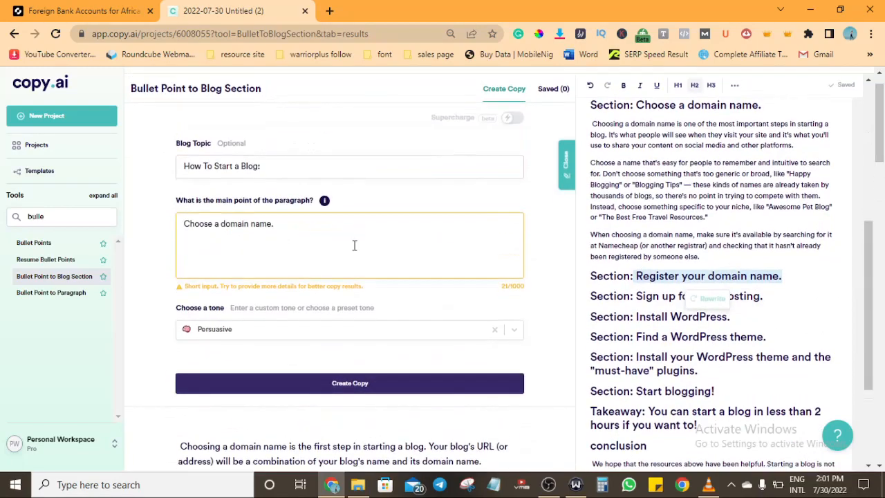
left_click_drag(282, 225, 181, 238)
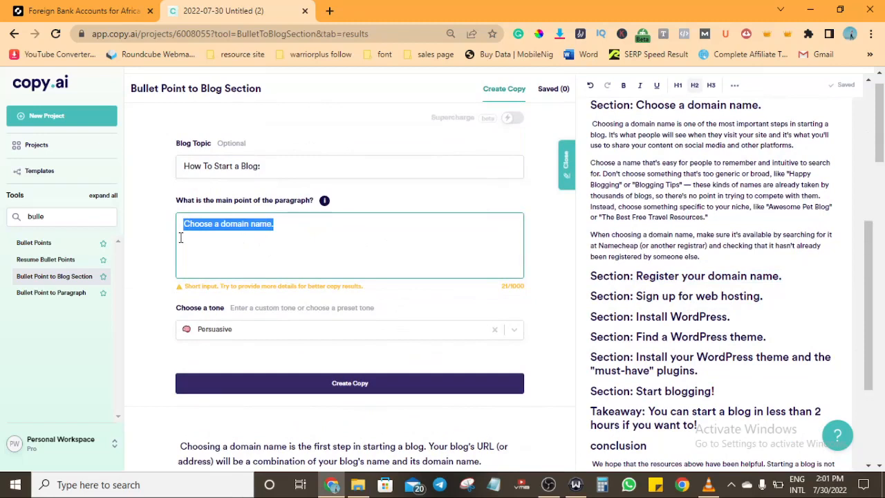
left_click(180, 238)
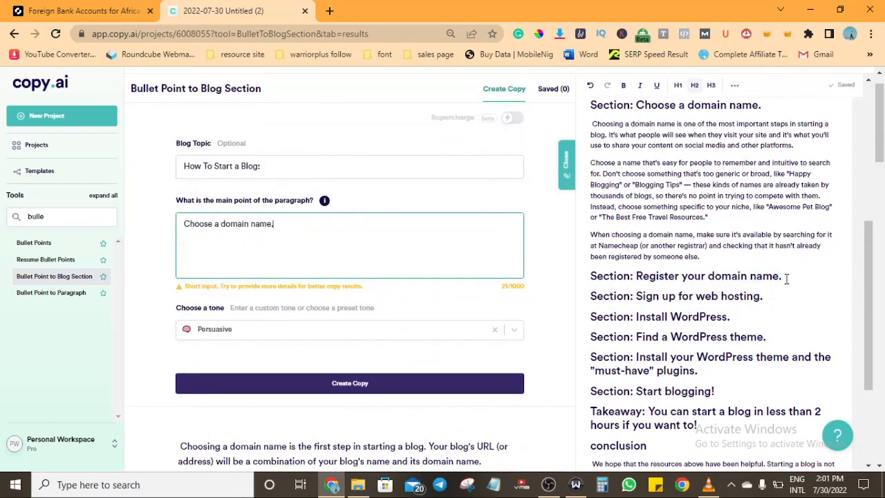
left_click_drag(786, 277, 635, 275)
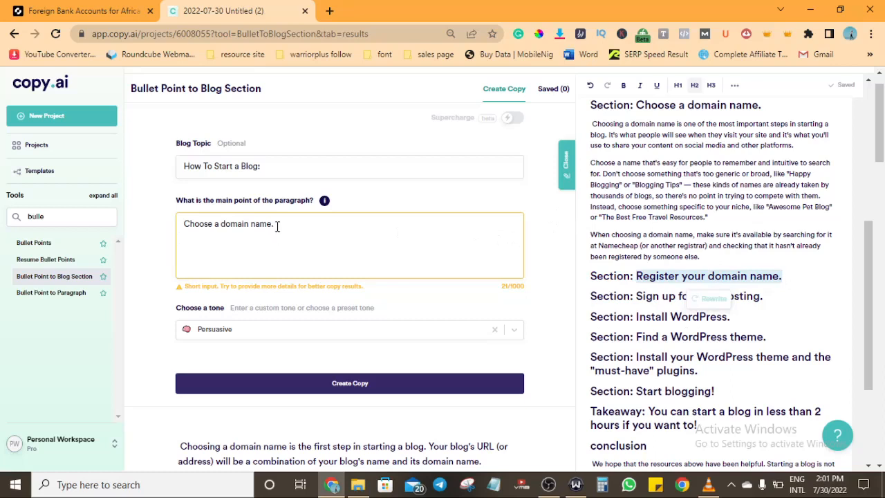
left_click_drag(277, 226, 177, 231)
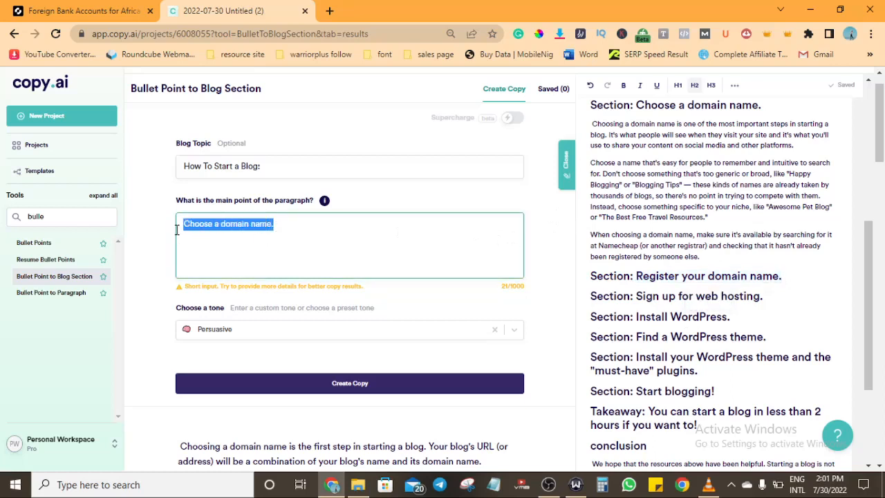
key("ctrl+v")
left_click(367, 382)
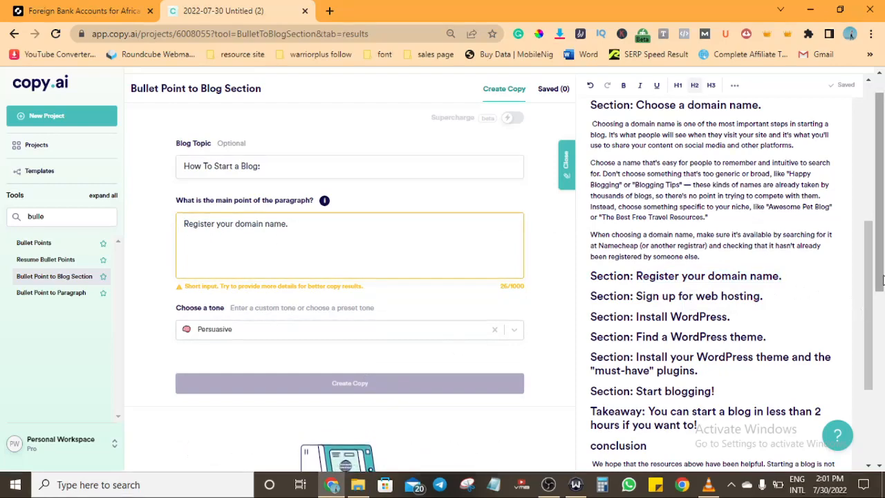
Copy the generated section beginning "Getting started with a blog is easy." and paste it below the "Section: Register your domain name." heading in the draft.
left_click_drag(881, 279, 882, 350)
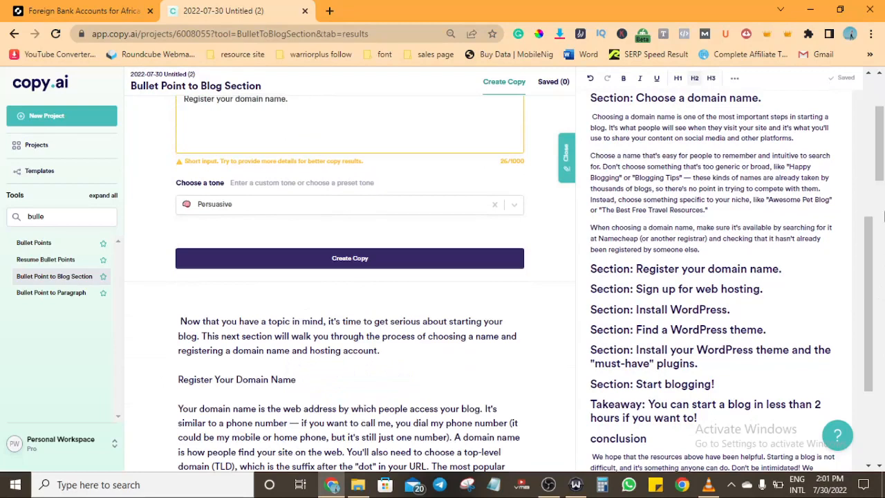
left_click_drag(882, 159, 883, 179)
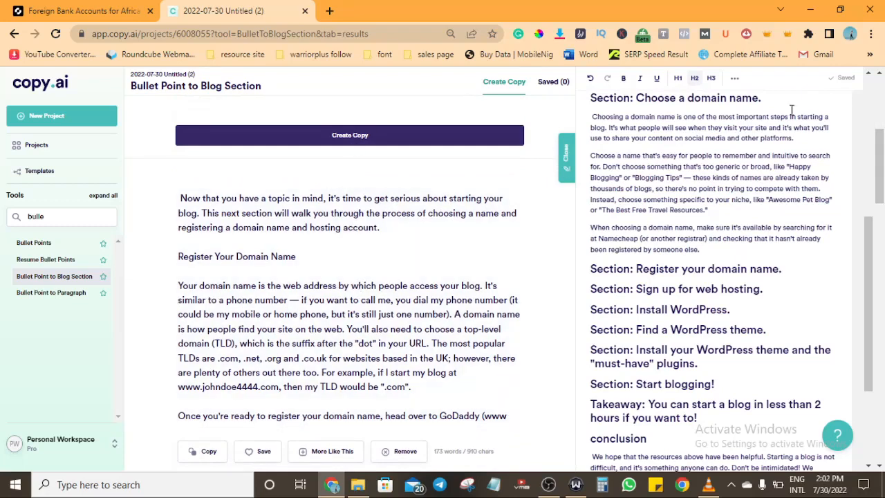
left_click_drag(882, 181, 880, 252)
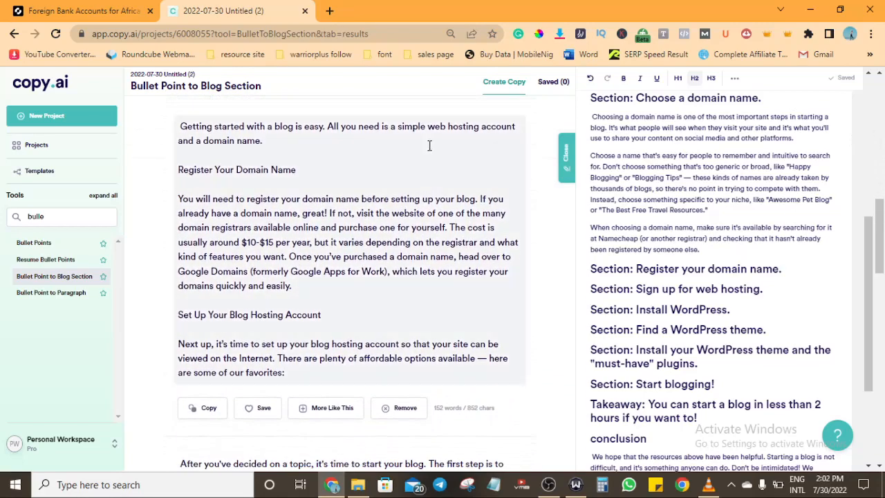
left_click(206, 407)
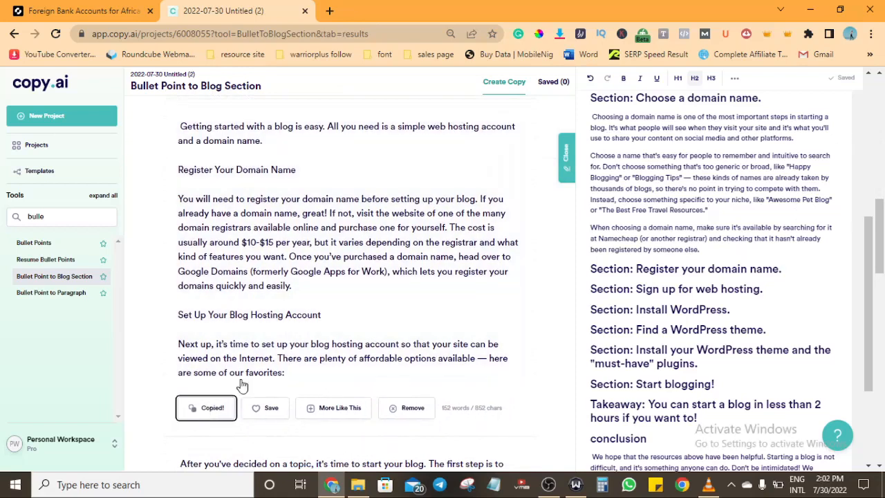
left_click(786, 266)
key("Return")
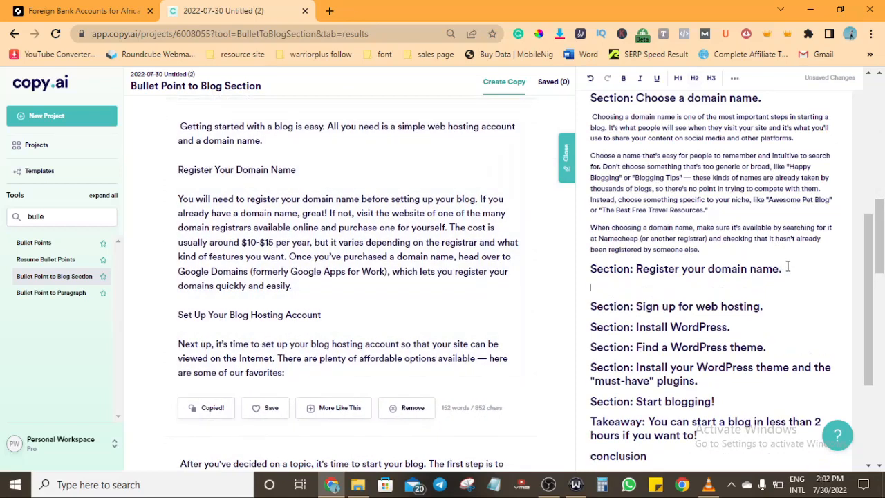
key("ctrl+v")
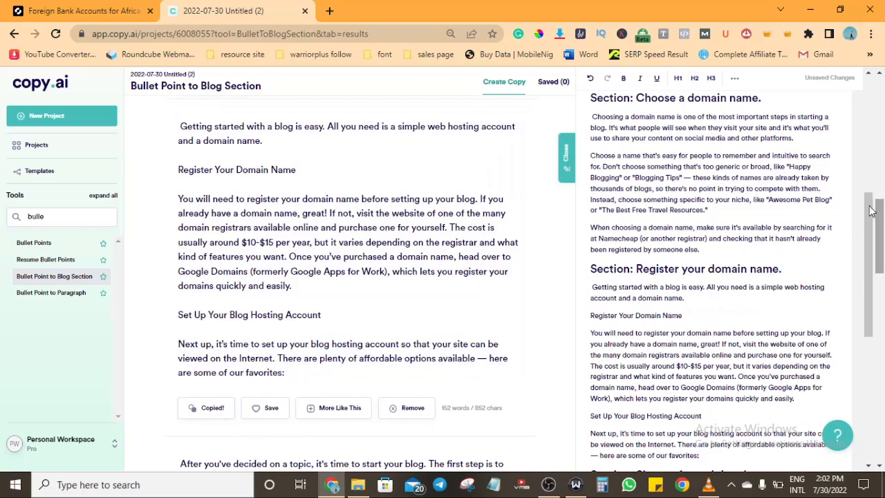
Delete the "Getting started with a blog is easy" intro and the repeated "Register Your Domain Name" title from the pasted section.
left_click_drag(701, 315, 590, 294)
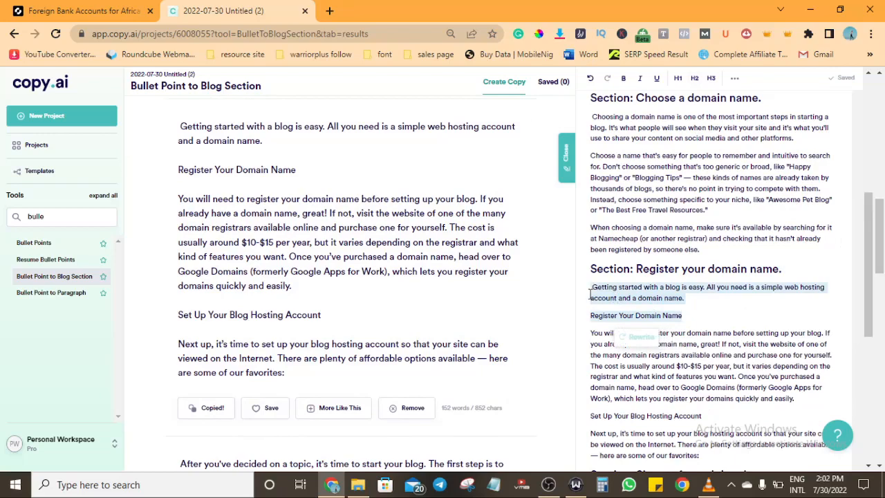
key("BackSpace")
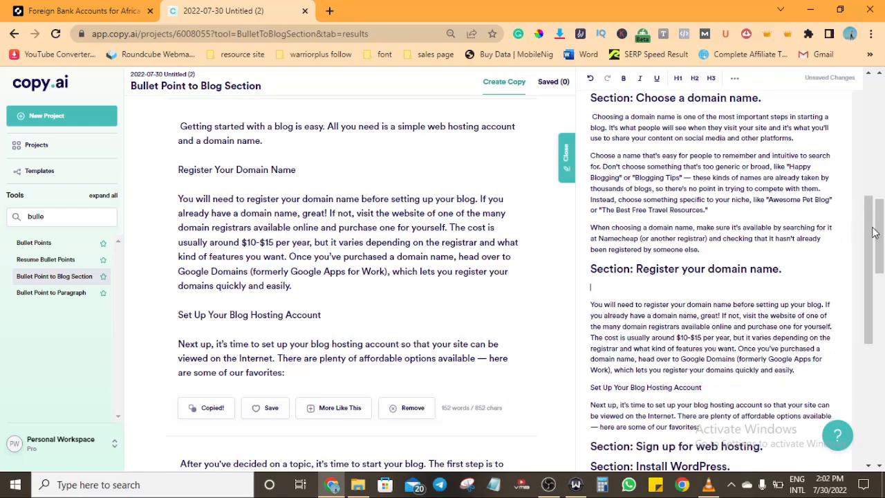
scroll(880, 245, "down", 2)
scroll(881, 245, "down", 3)
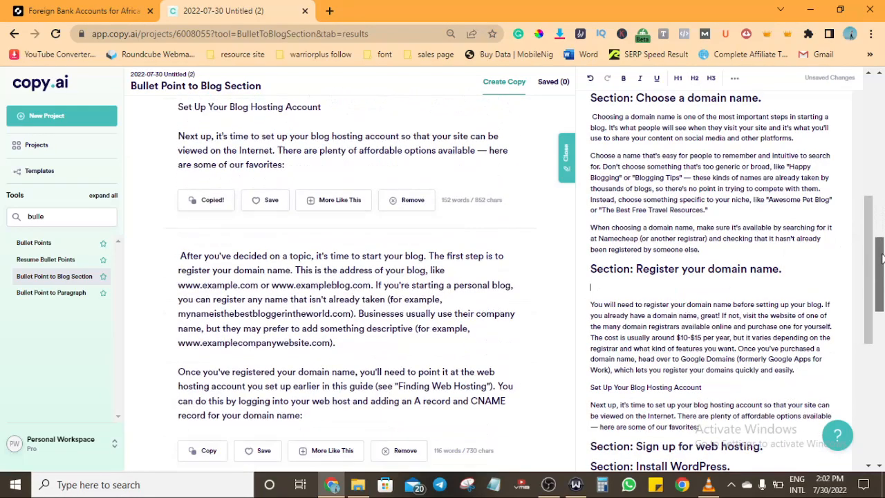
scroll(873, 282, "down", 1)
scroll(873, 282, "down", 4)
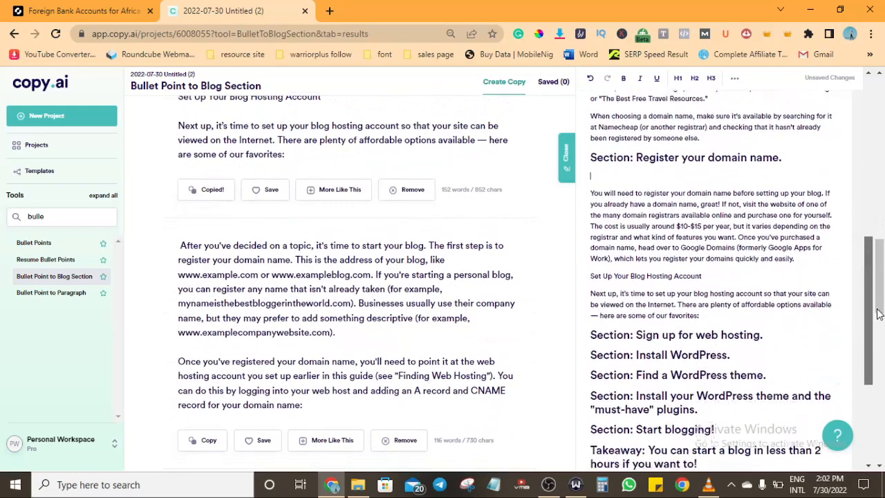